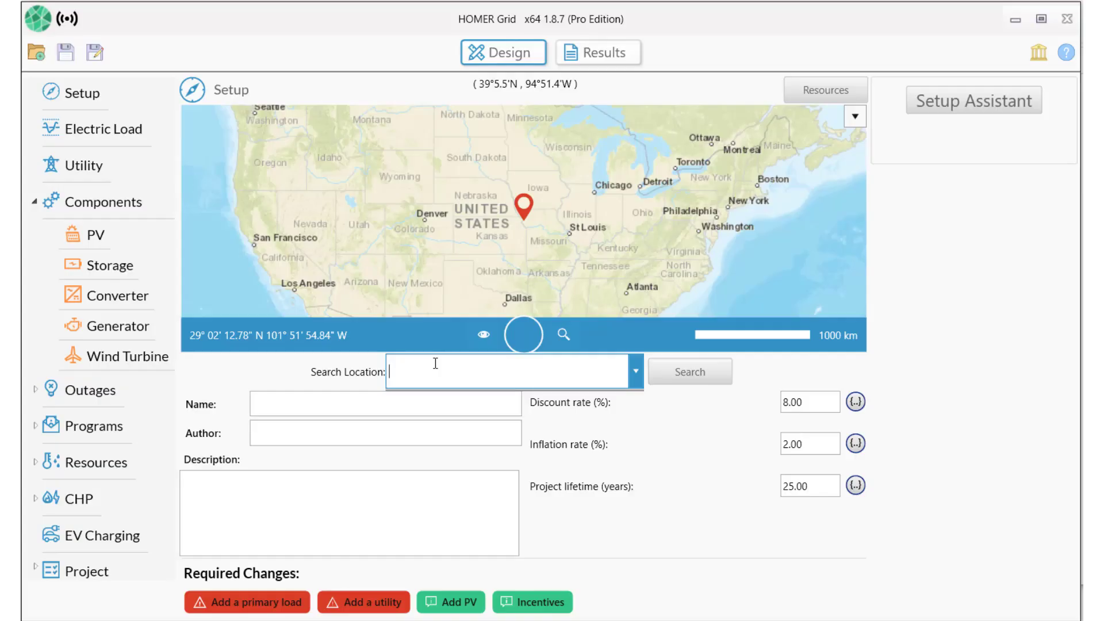
Locate the project in Oakland; set name 'EV Charging Load Demonstration', author 'UL Solar/Storage Advisory', and an ambulance-charging description.
text(235 W MacArthur Blvd, Oakland CA 94611)
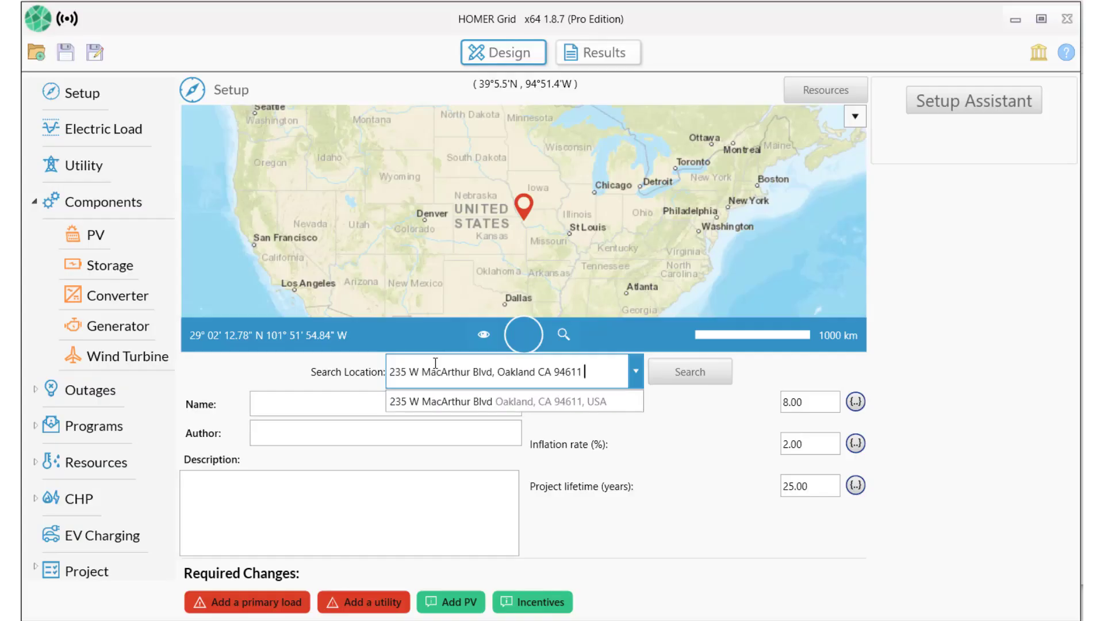
key(Return)
click(292, 404)
text(EV )
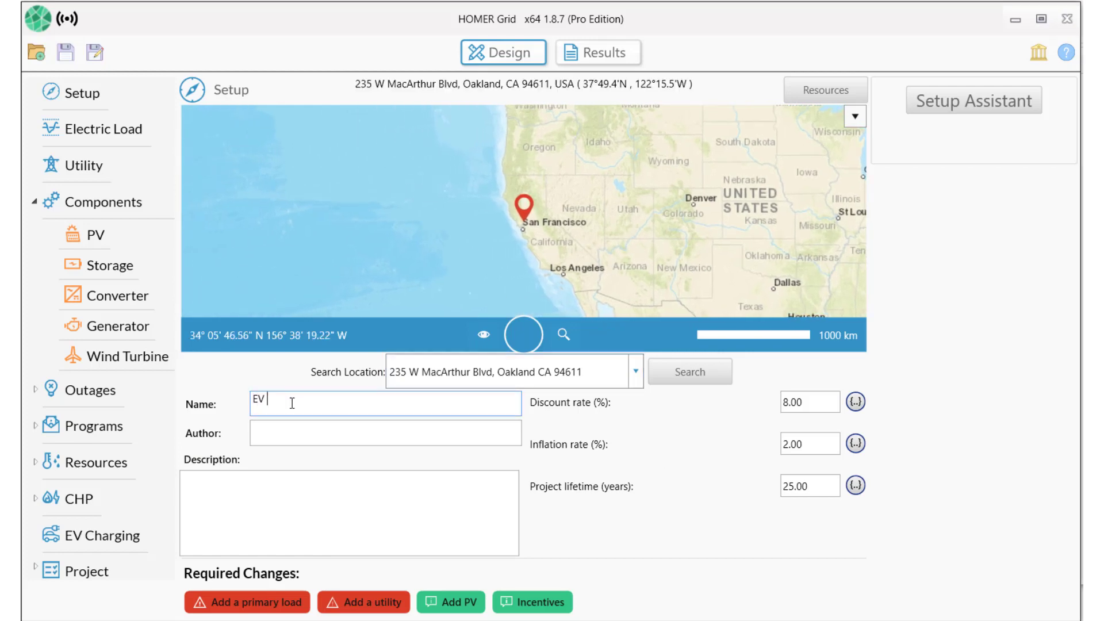
text(Charging Load Demonstration)
click(292, 433)
text(UL Solar/Storage Advisory)
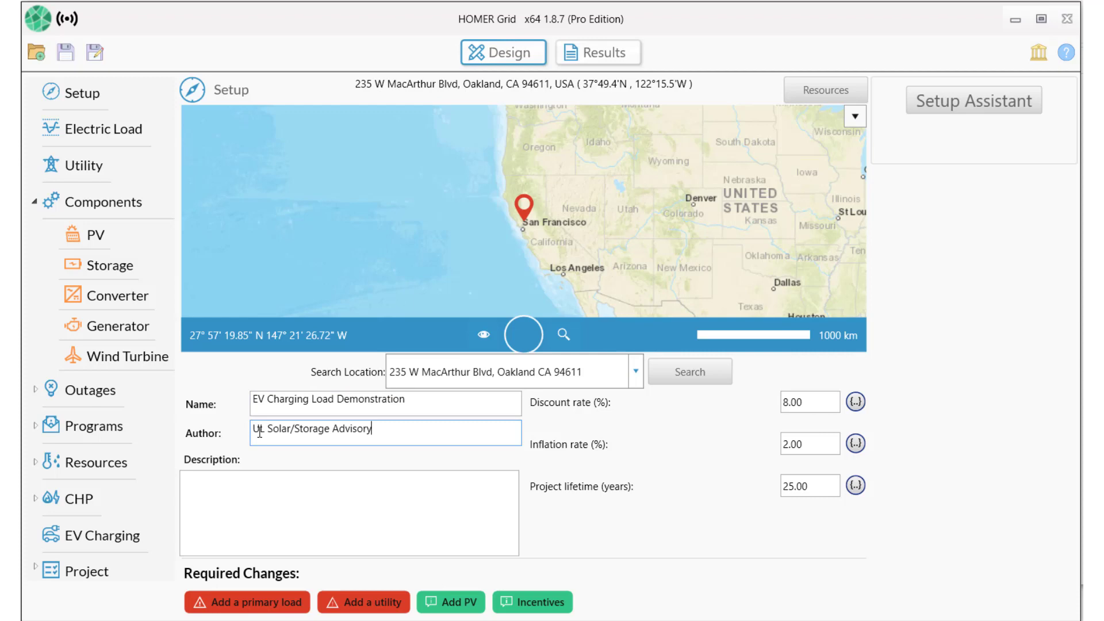
click(276, 492)
text(Reduce total cost of electricity at a hospital that is charging electric ambulances overnight)
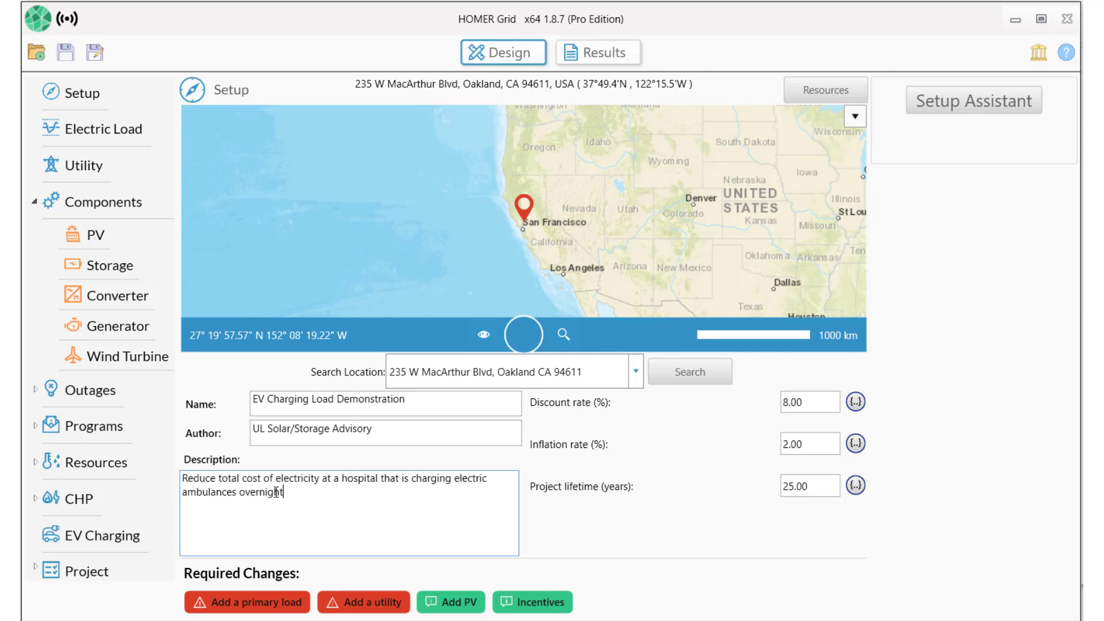
Add the downloaded 'Hospital in Oakland CA' primary load (24,190.42 kWh/day, 1,380.4 kW peak).
click(256, 602)
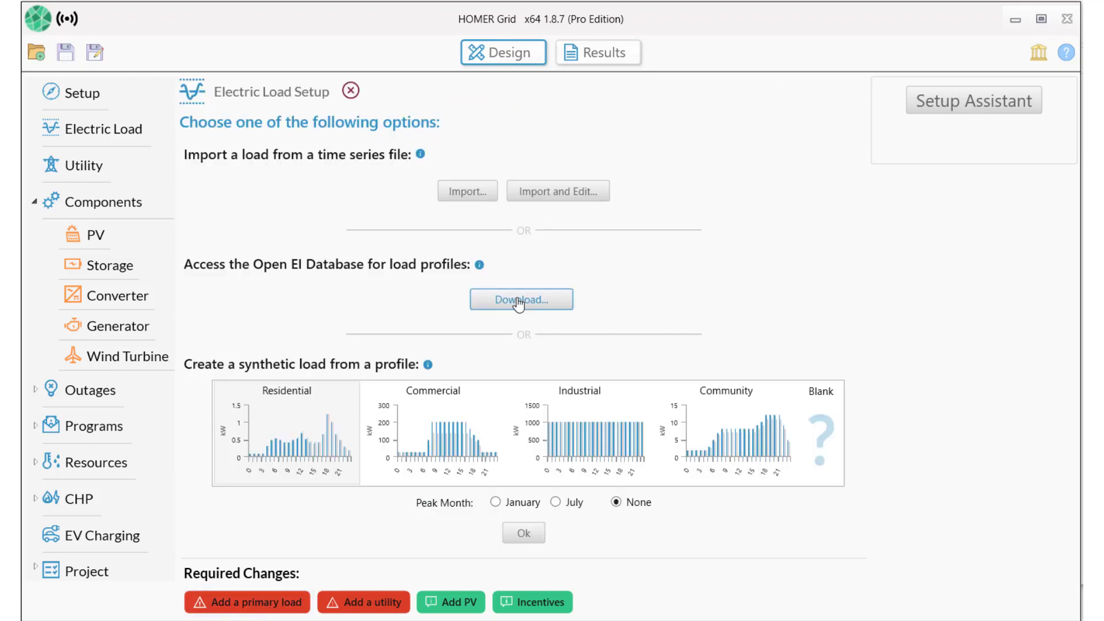
click(517, 298)
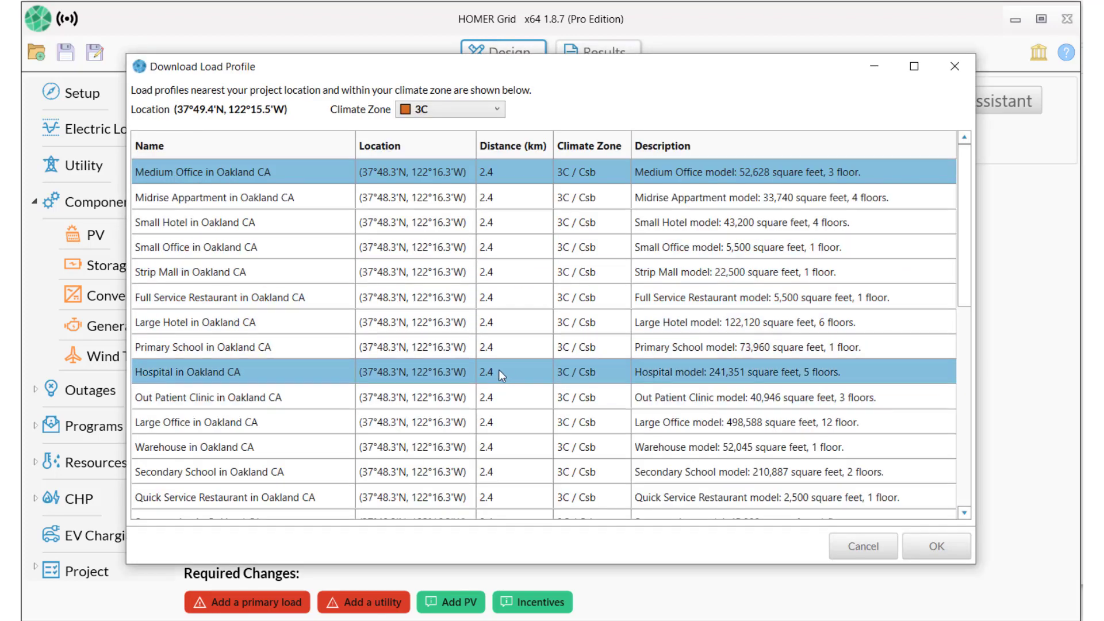
click(499, 370)
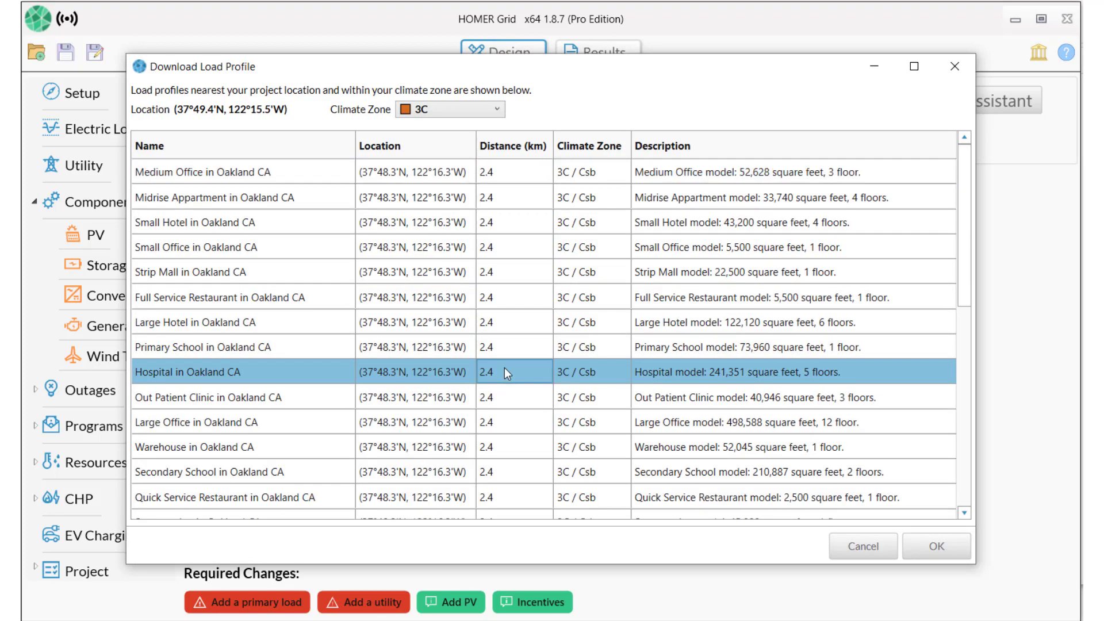
click(938, 546)
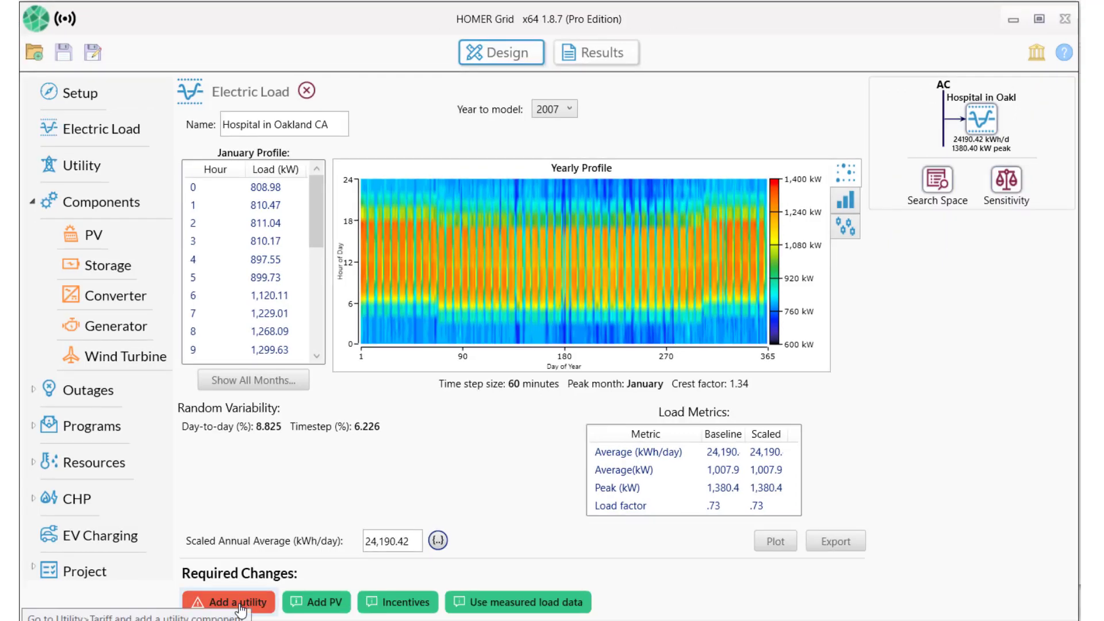
Use PG&E tariff B-20-NEM1 with 0 NEM consumption before true-up and CARE customer off.
click(243, 608)
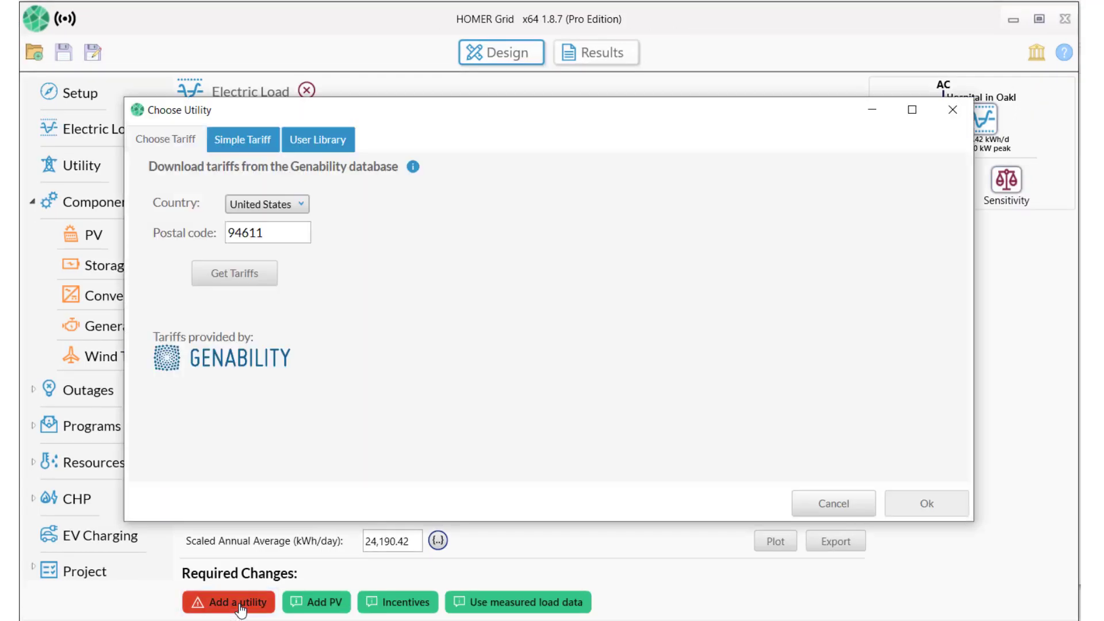
click(241, 273)
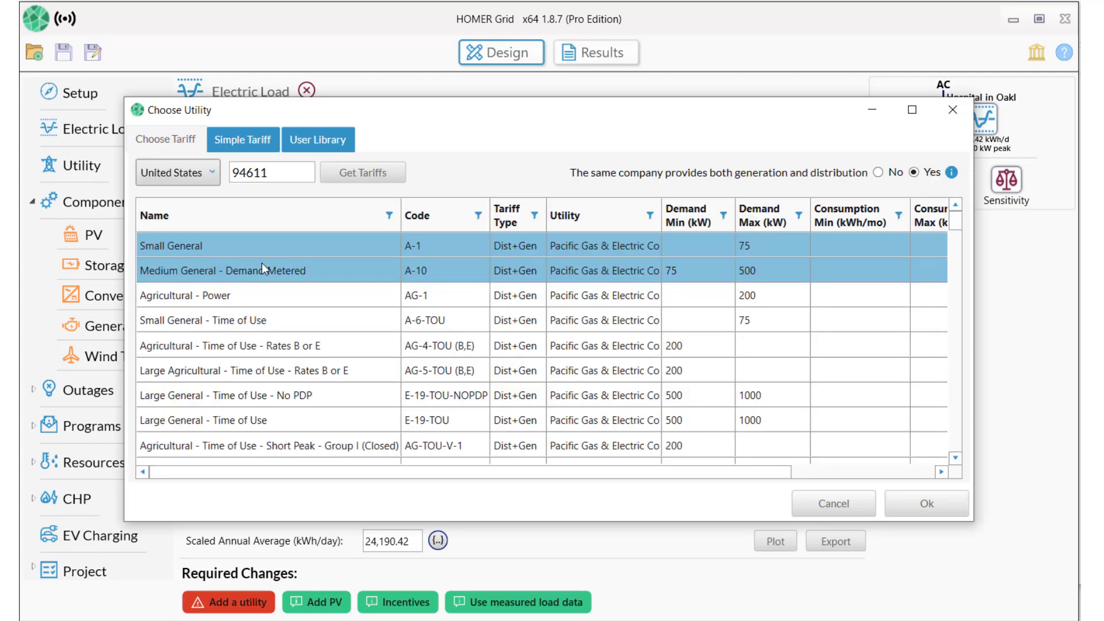
click(444, 218)
drag(958, 221, 907, 381)
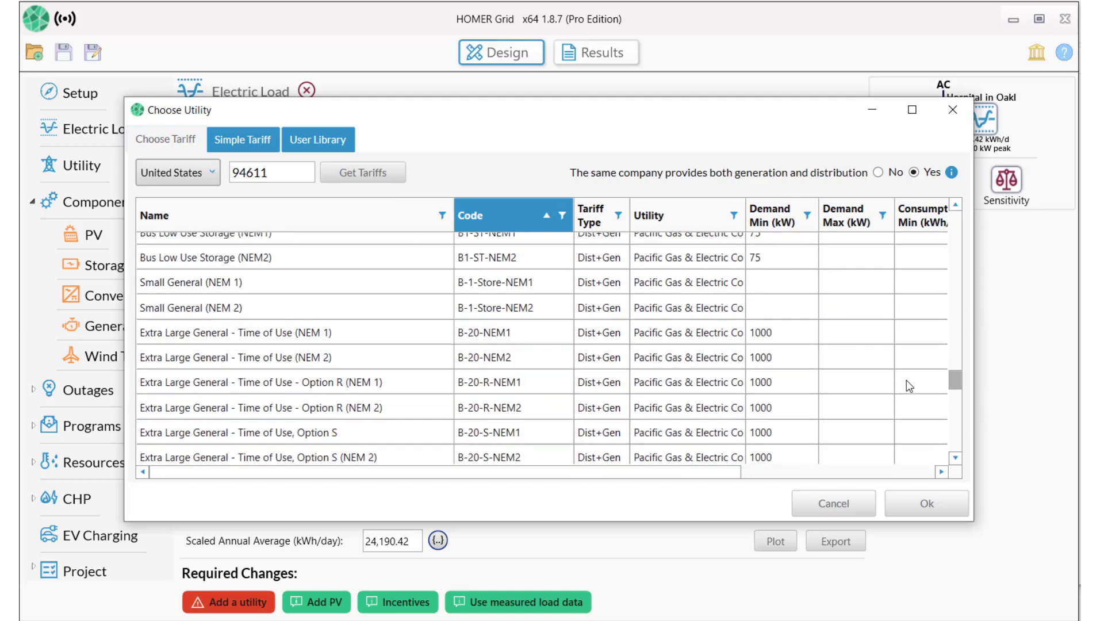
click(589, 335)
click(927, 503)
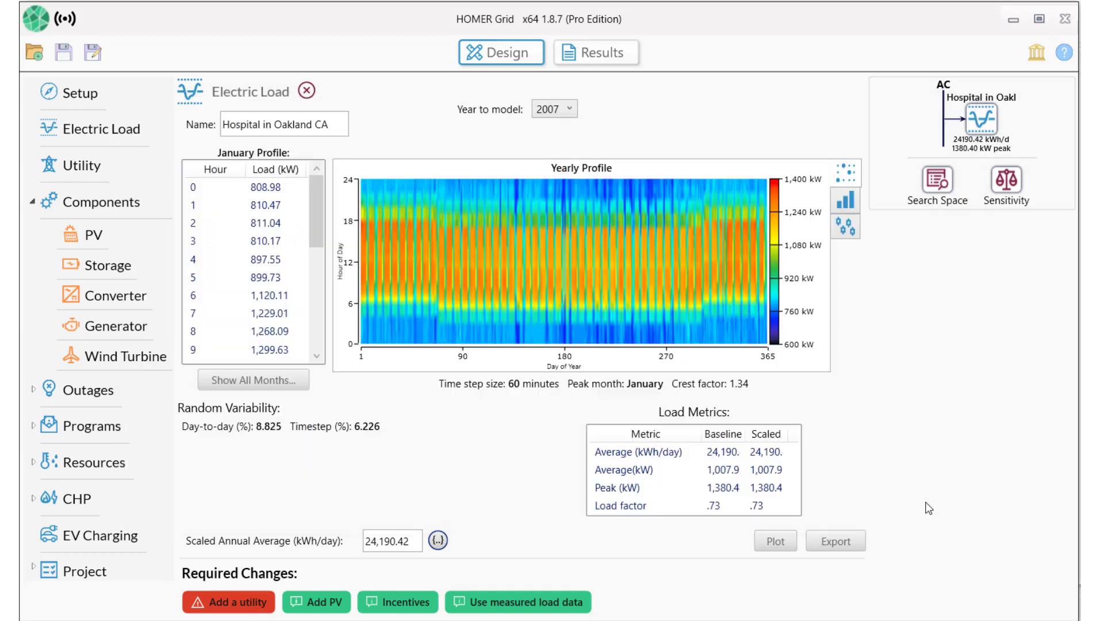
click(420, 310)
text(0)
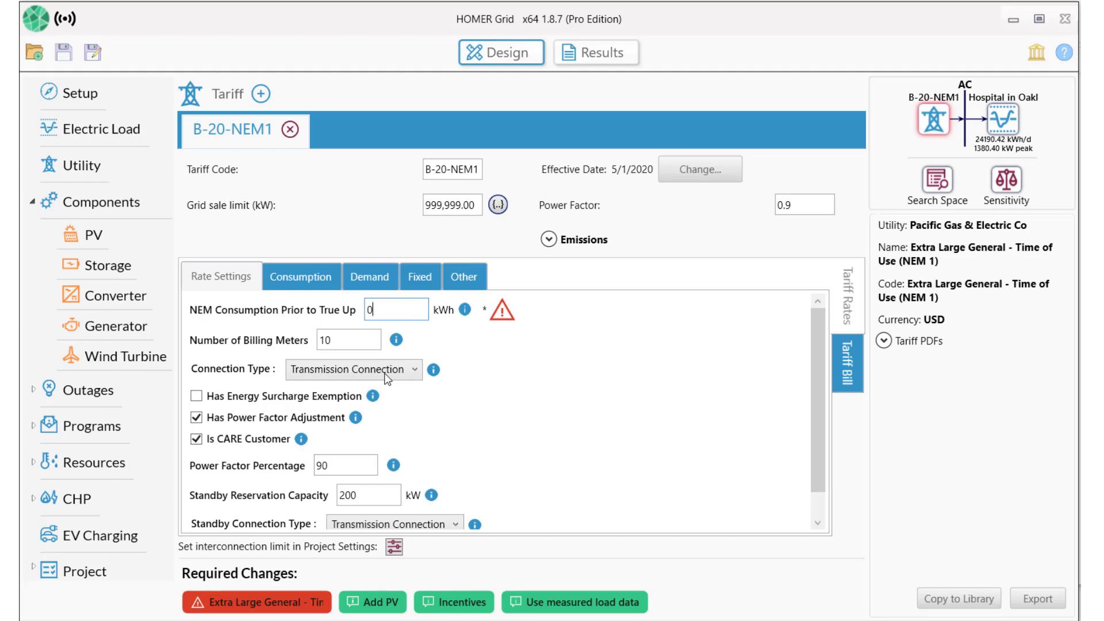
click(196, 438)
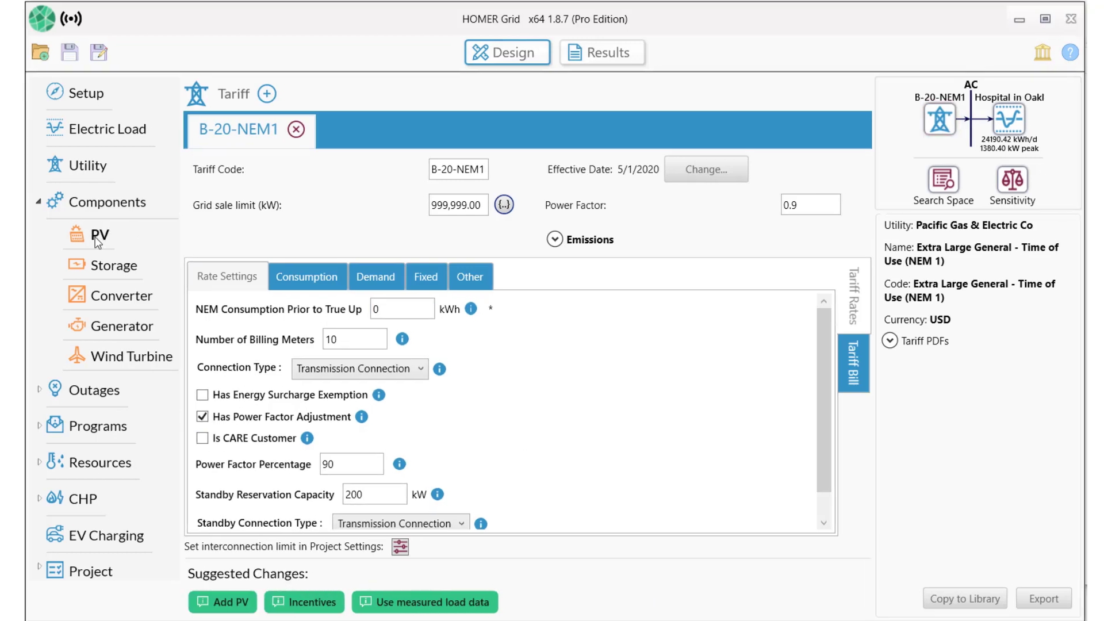
Add generic flat plate PV with a 2000 kW upper size limit.
click(95, 237)
click(751, 458)
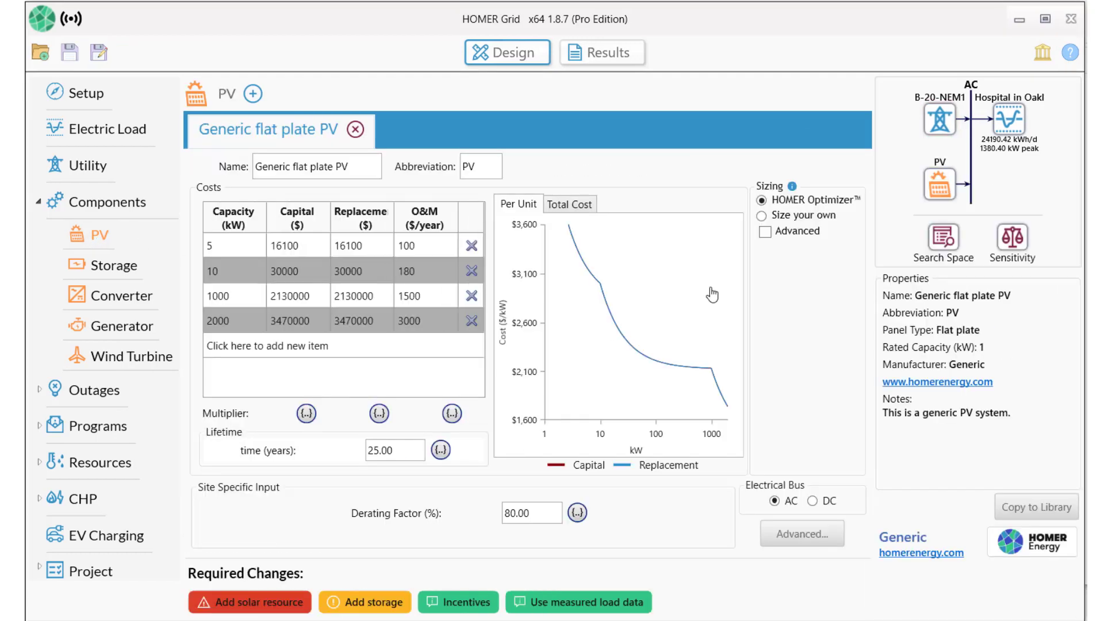
click(765, 233)
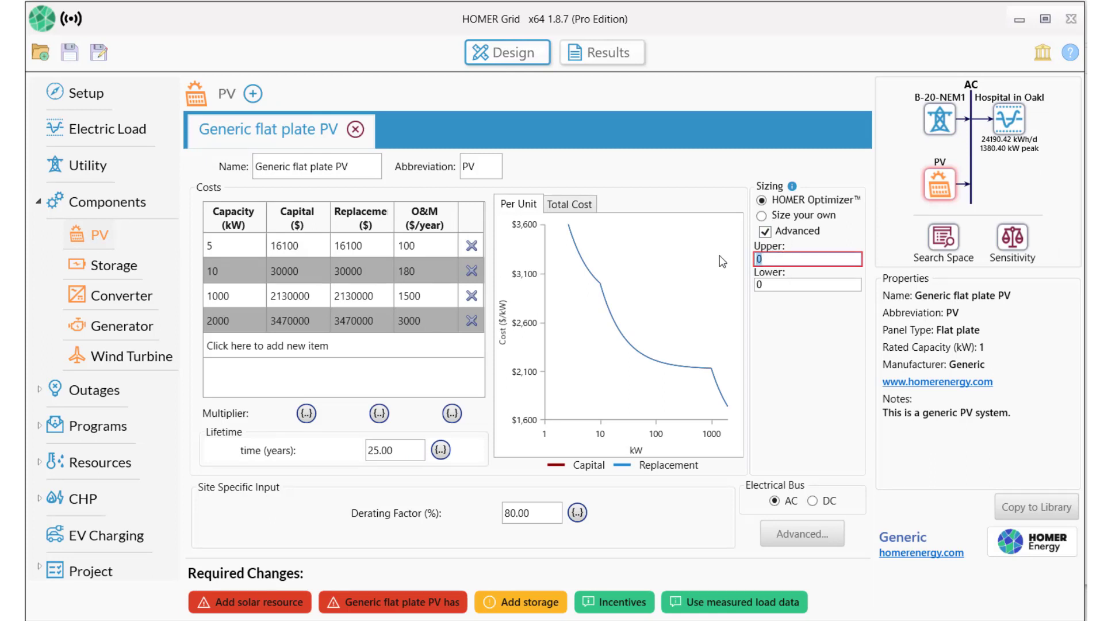
text(2000)
click(808, 335)
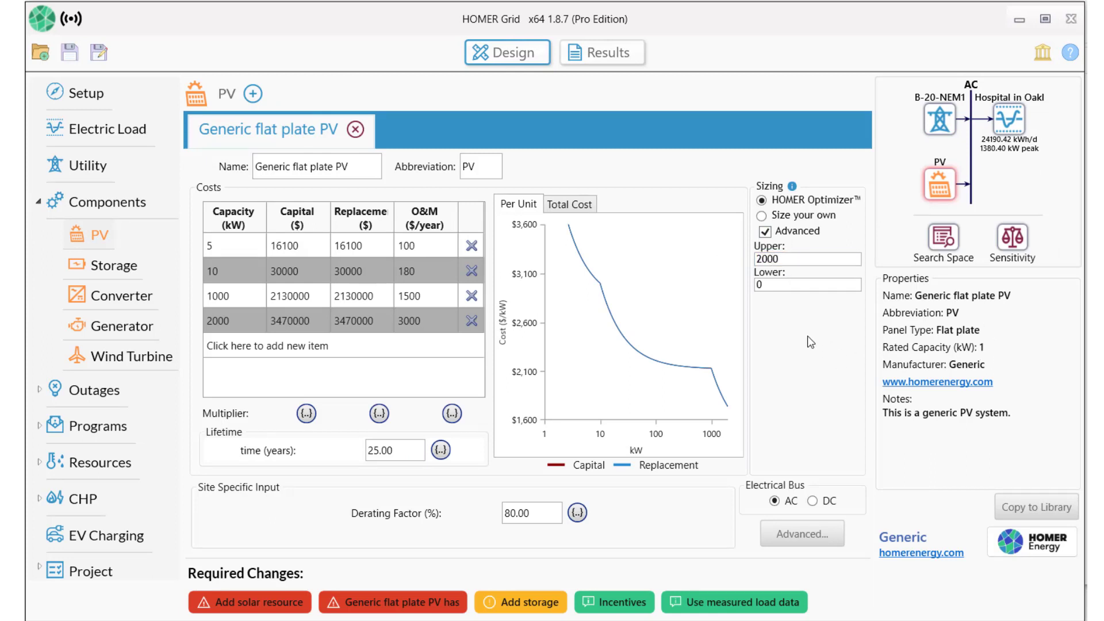
Download NREL solar resource data for the site (4.74 kWh/m²/day).
click(251, 604)
click(445, 157)
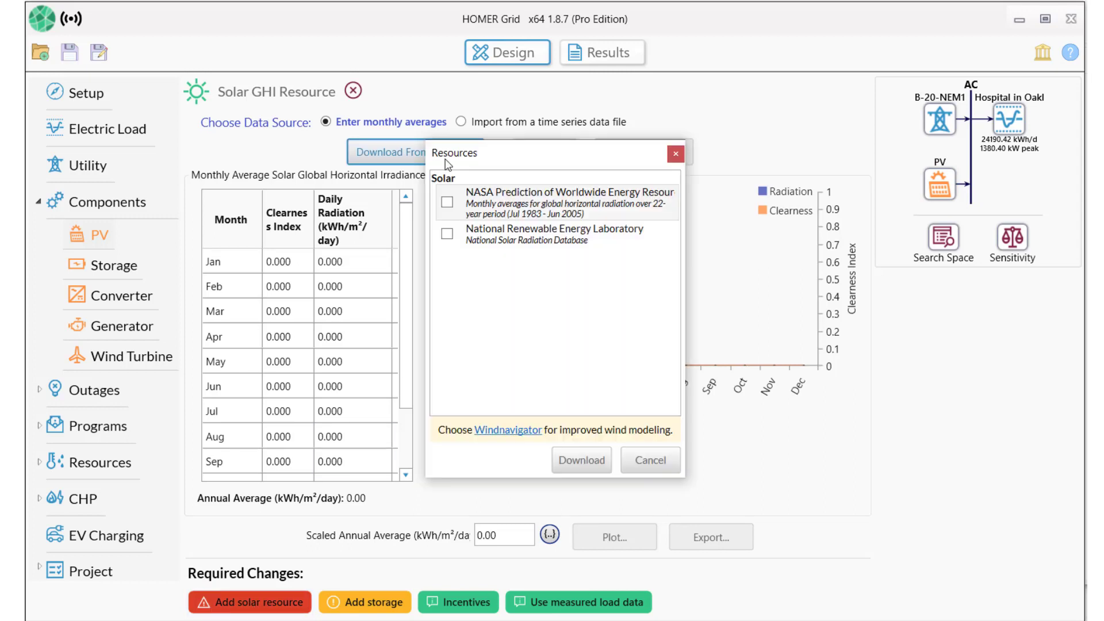
click(447, 234)
click(582, 460)
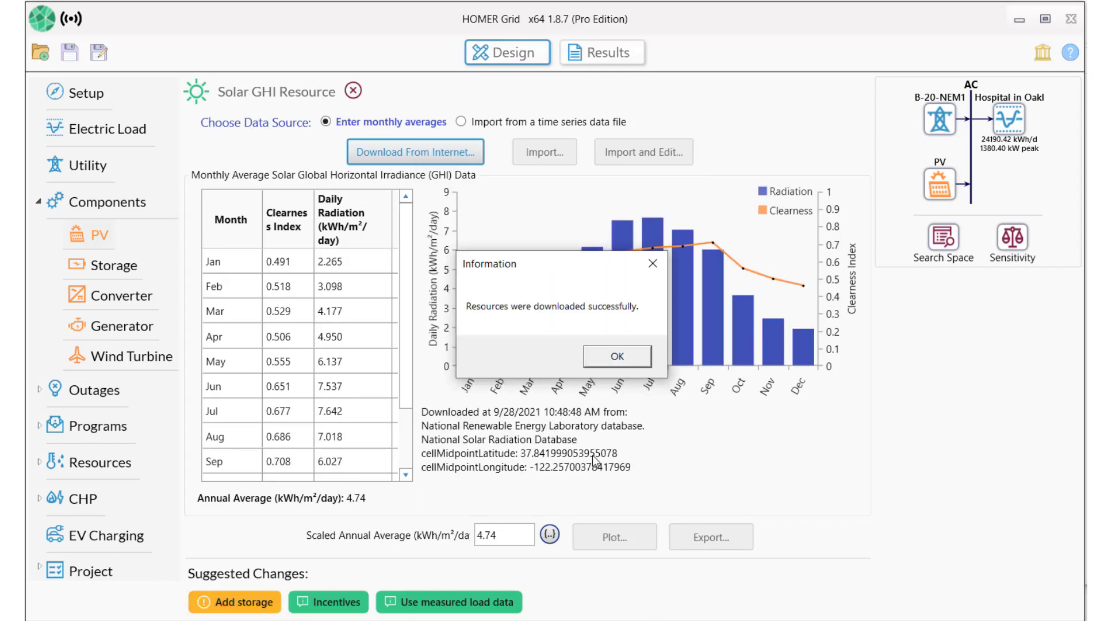
click(618, 354)
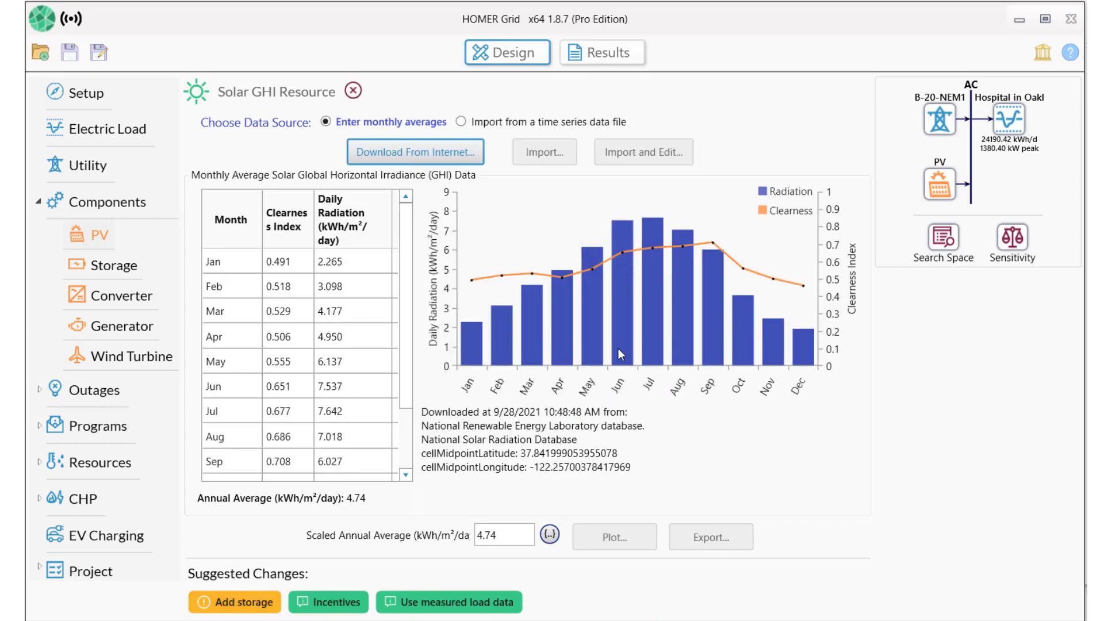
Add Generic 1kWh Li-Ion storage and a system converter.
click(254, 603)
click(762, 462)
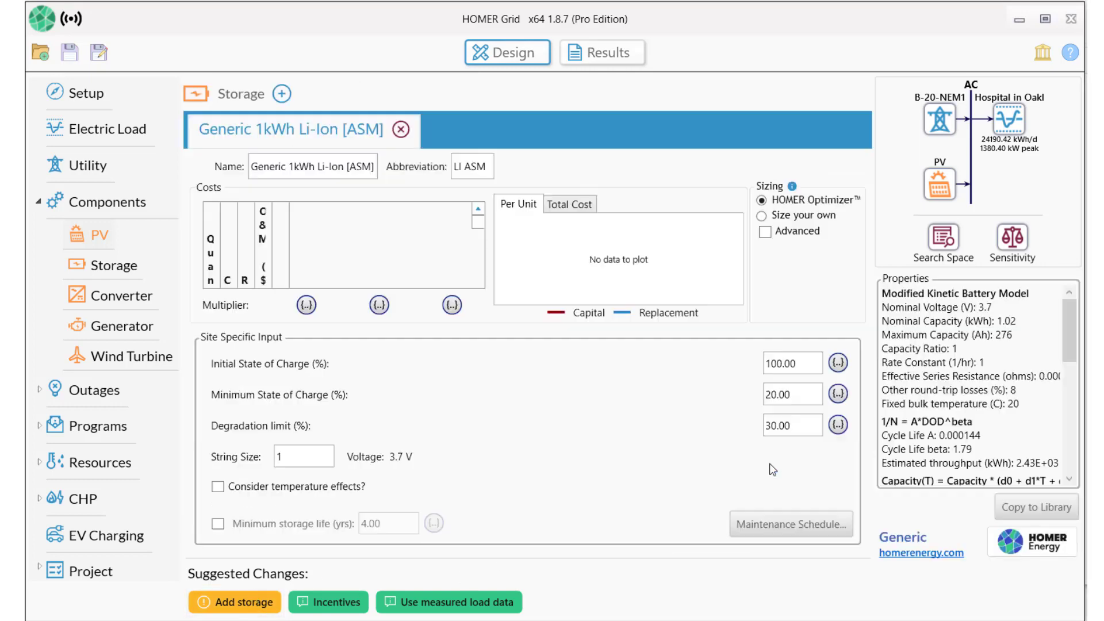
click(241, 602)
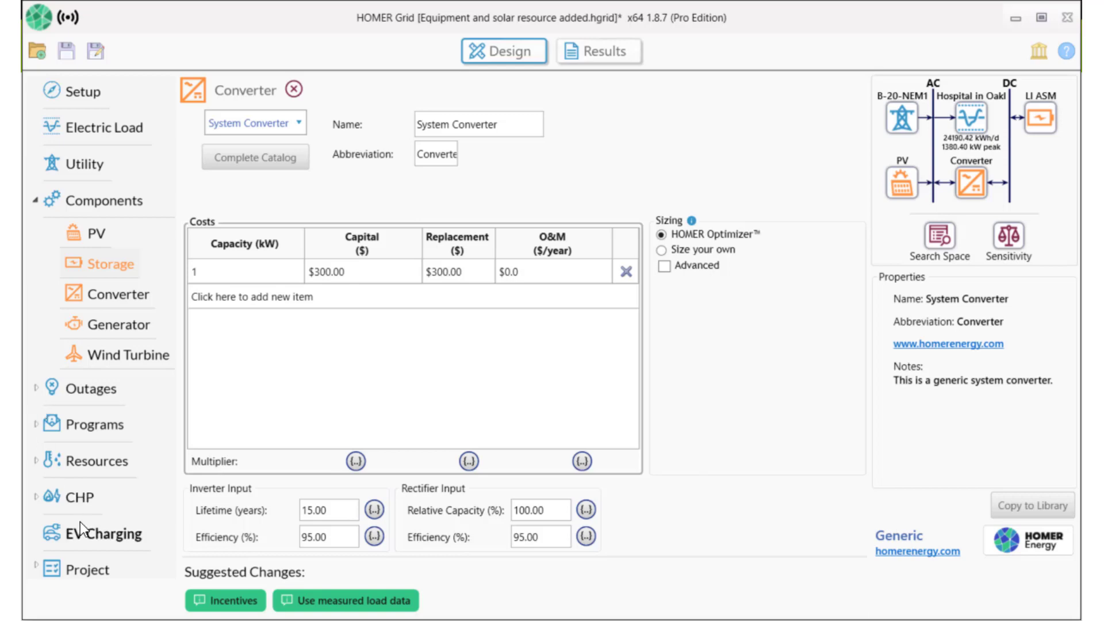
Add an EV charging station using the Managed Fleet – Overnight Charging profile.
click(88, 533)
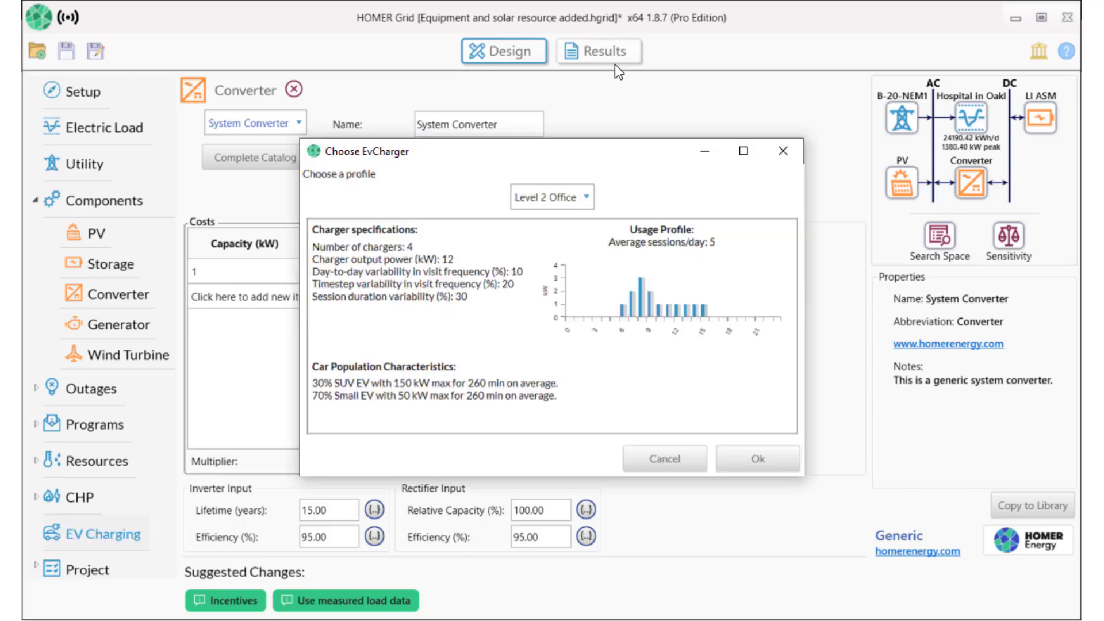
click(582, 196)
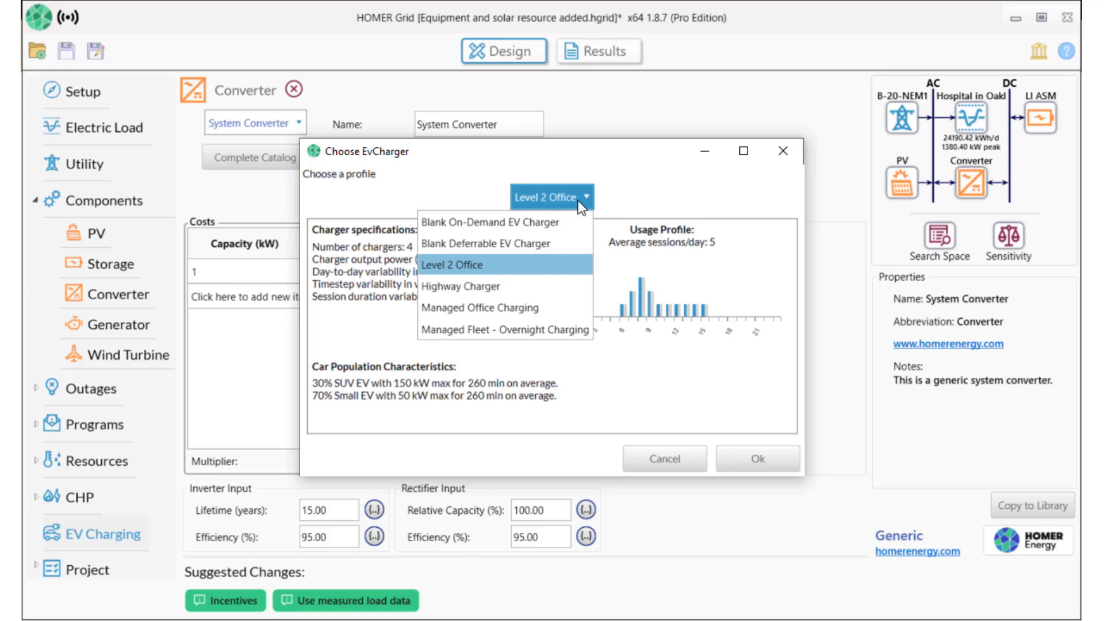
click(581, 329)
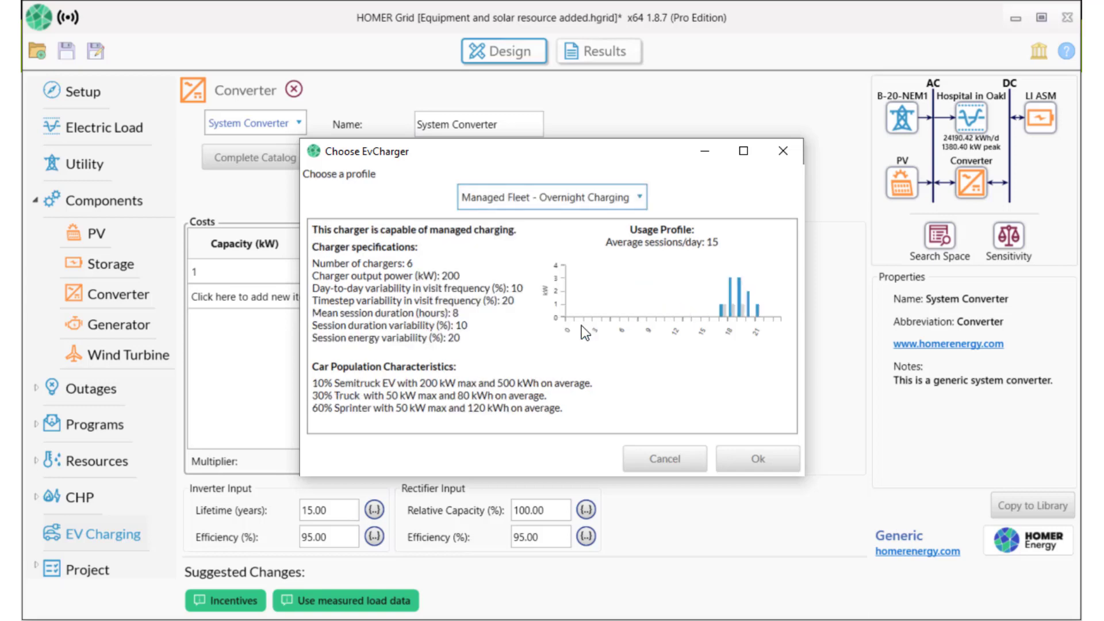
click(758, 460)
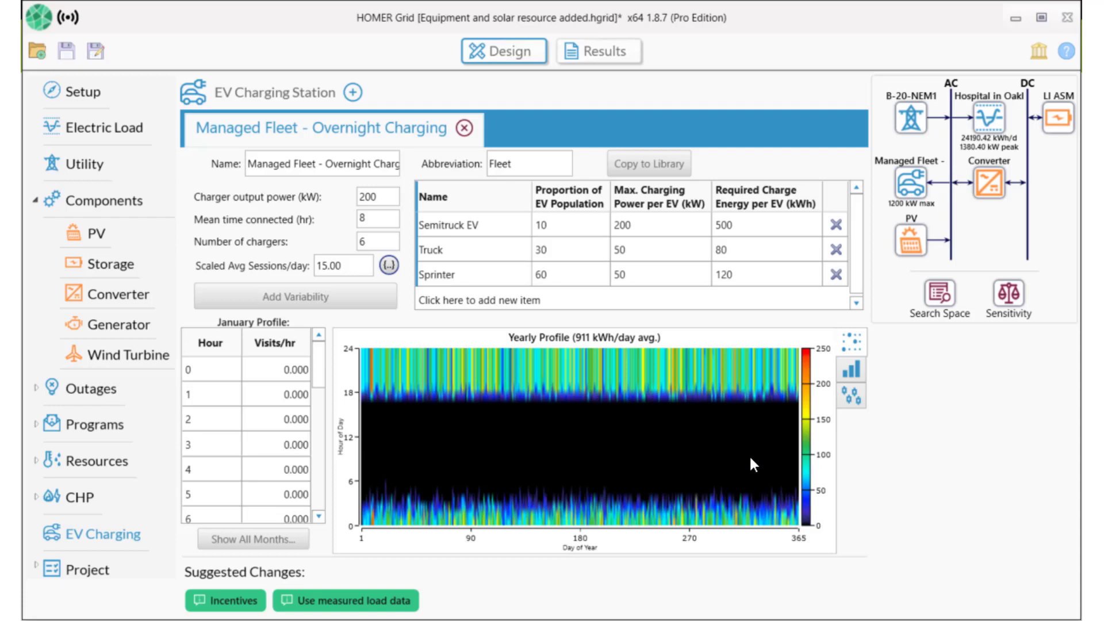
Set the fleet station to 10 chargers and 20 scaled average sessions per day.
drag(374, 240, 354, 239)
drag(354, 266, 321, 267)
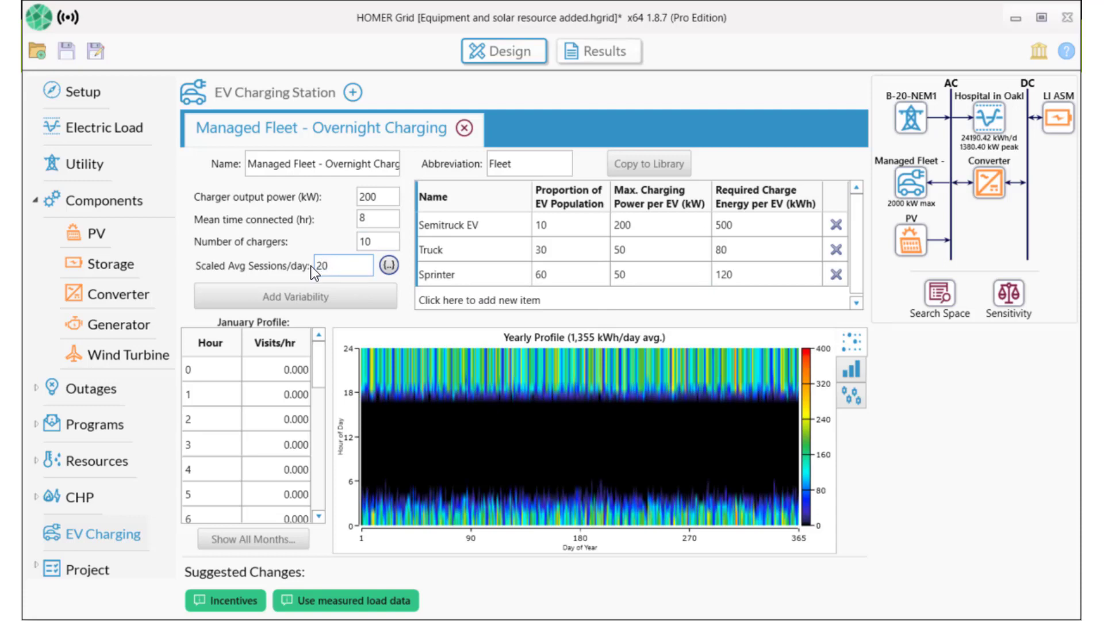
click(333, 238)
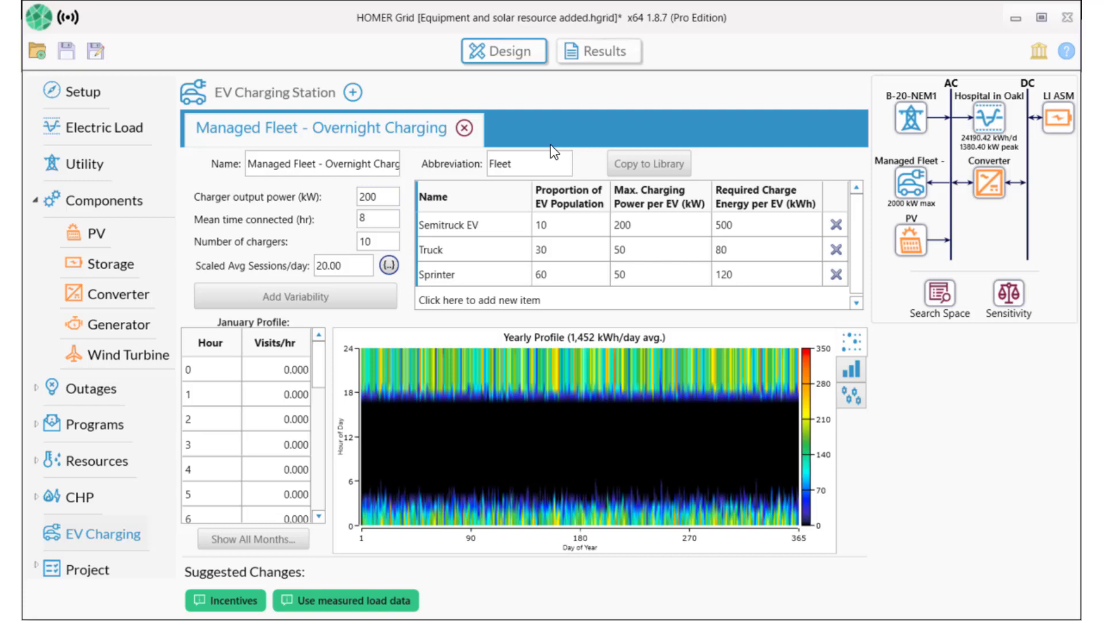
Delete the Semitruck EV, Truck and Sprinter vehicle types from the fleet.
click(836, 226)
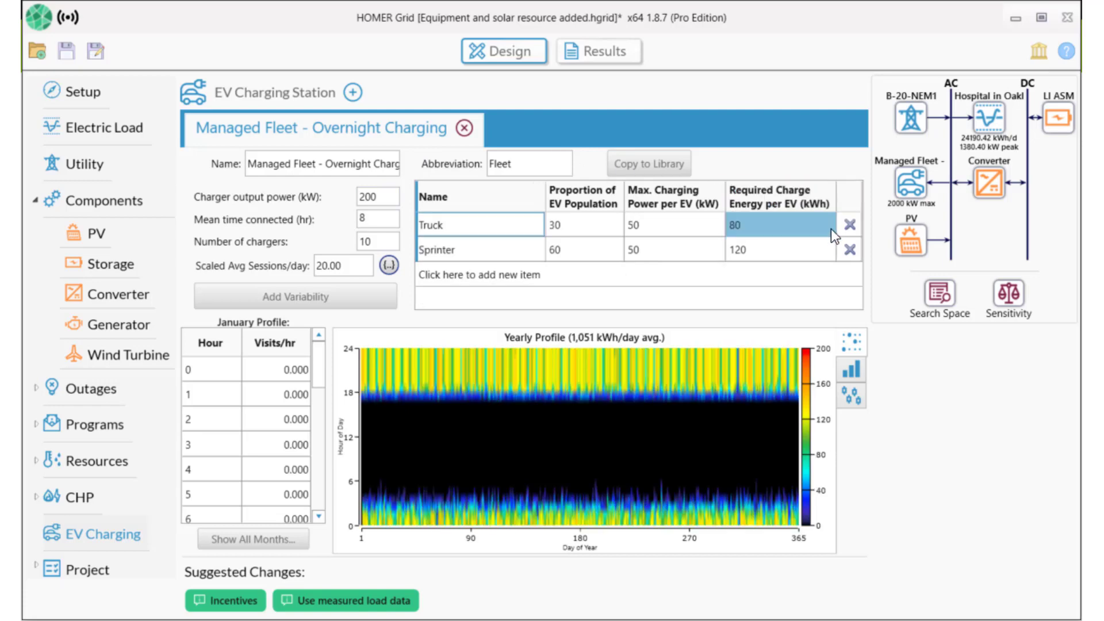
click(849, 225)
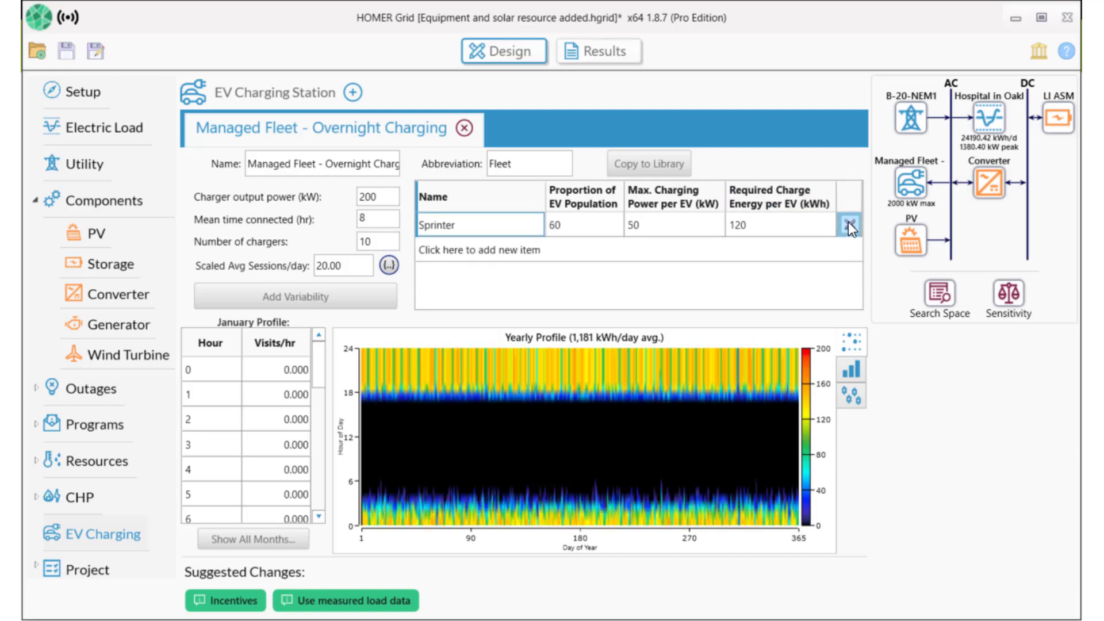
click(849, 224)
Add an Ambulance vehicle type: 100% of EVs, 100 kW charging, 135 kWh per charge.
click(531, 226)
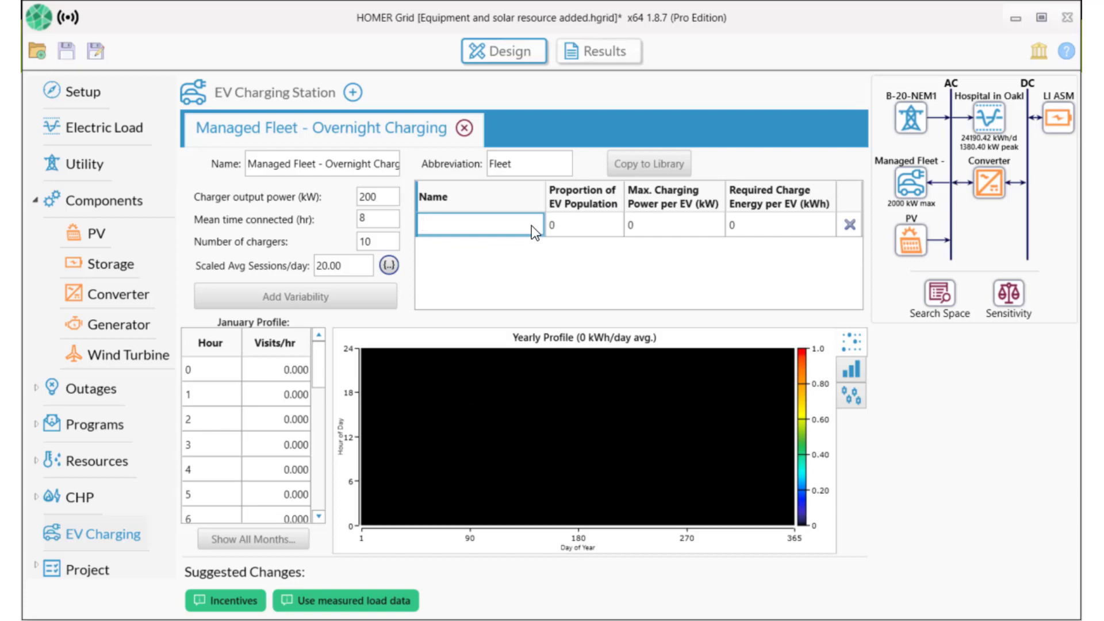
text(Ambulance)
key(Tab)
text(100)
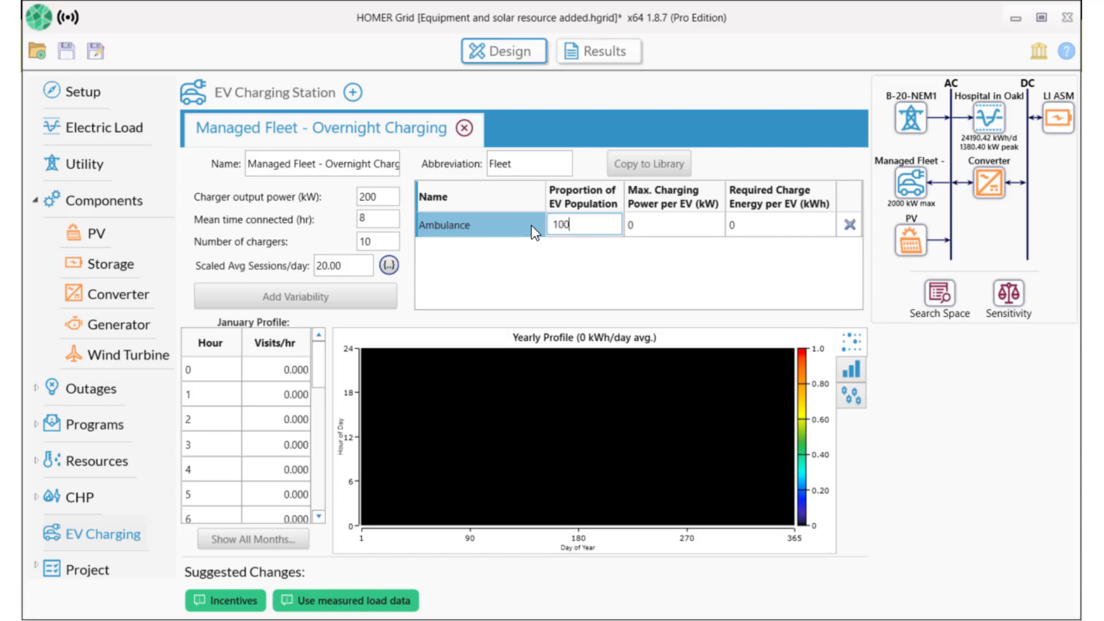
key(Tab)
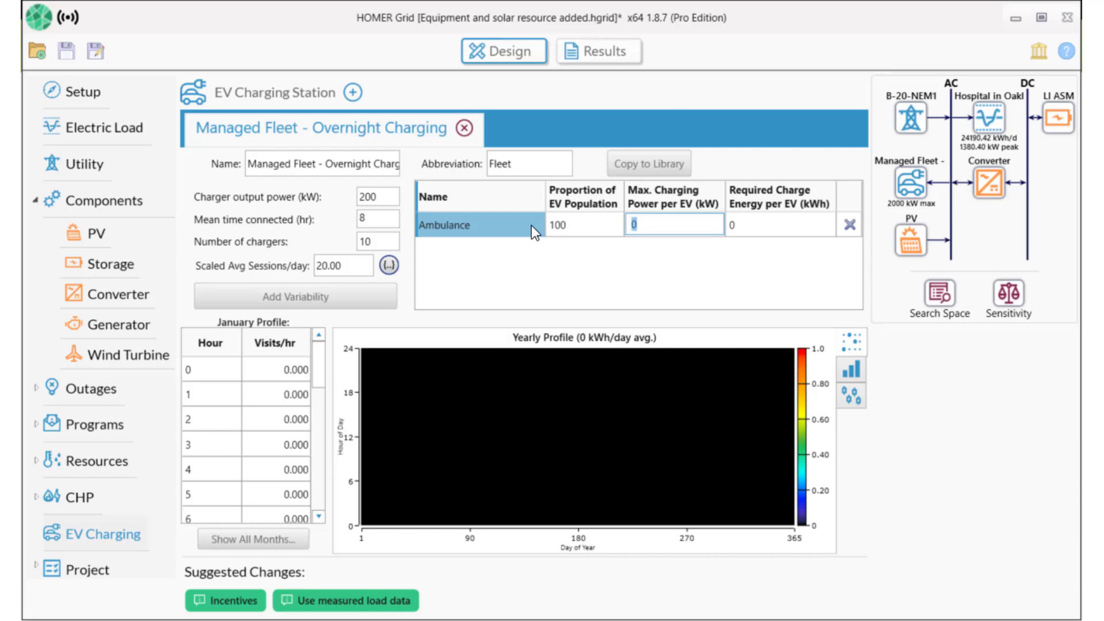
text(100)
key(Tab)
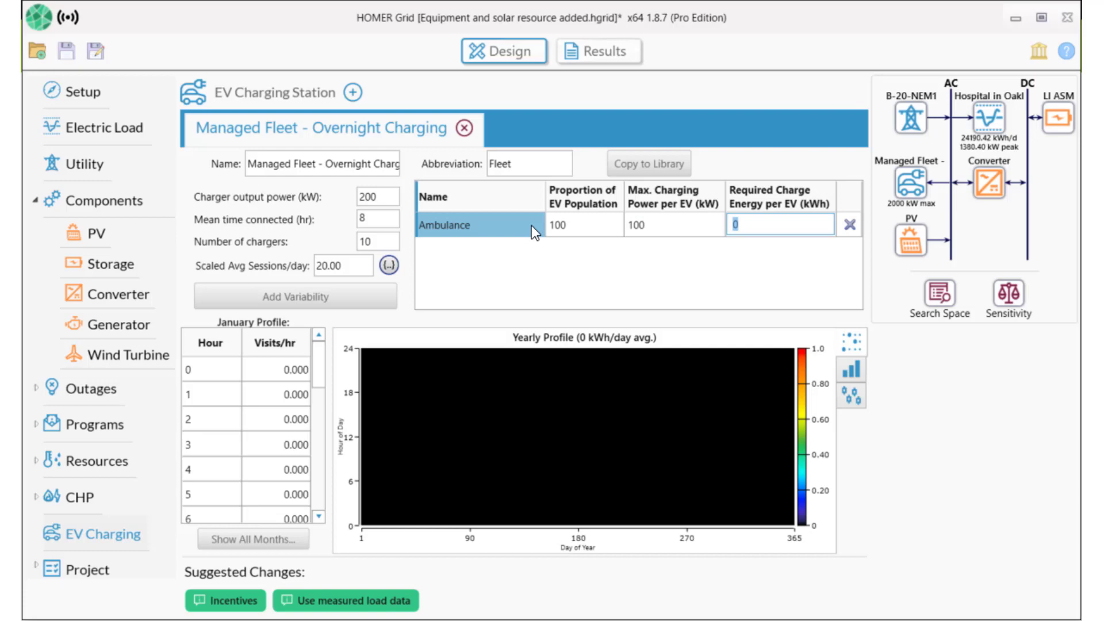
text(135)
key(Return)
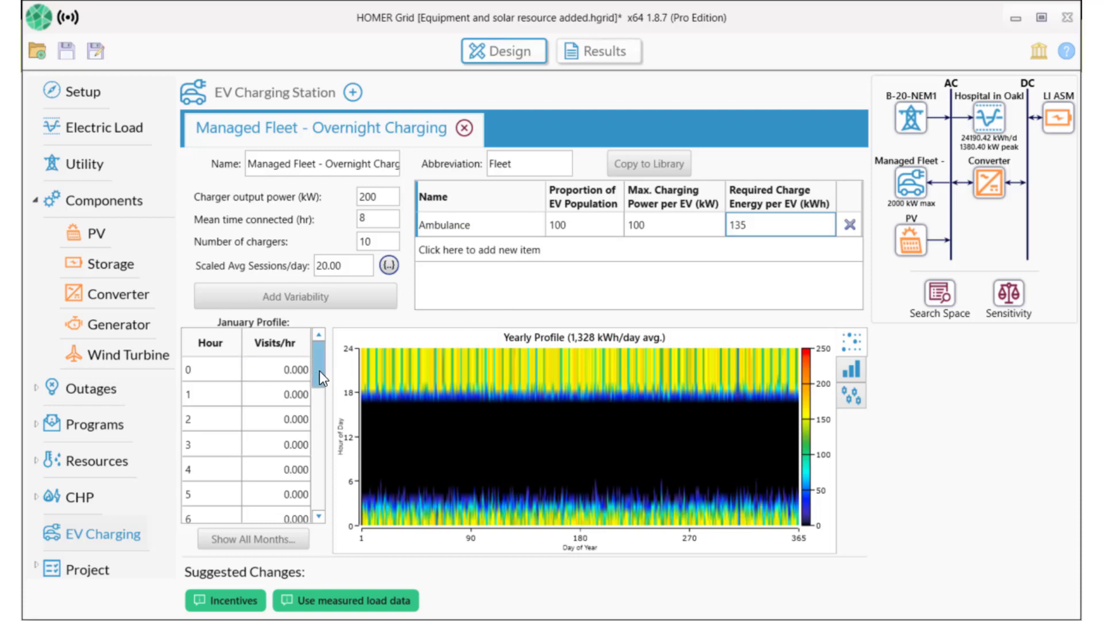
Run the optimization, producing a 2,000 kW PV, 120 Li-ion, 100 kW converter best system.
drag(319, 371, 318, 489)
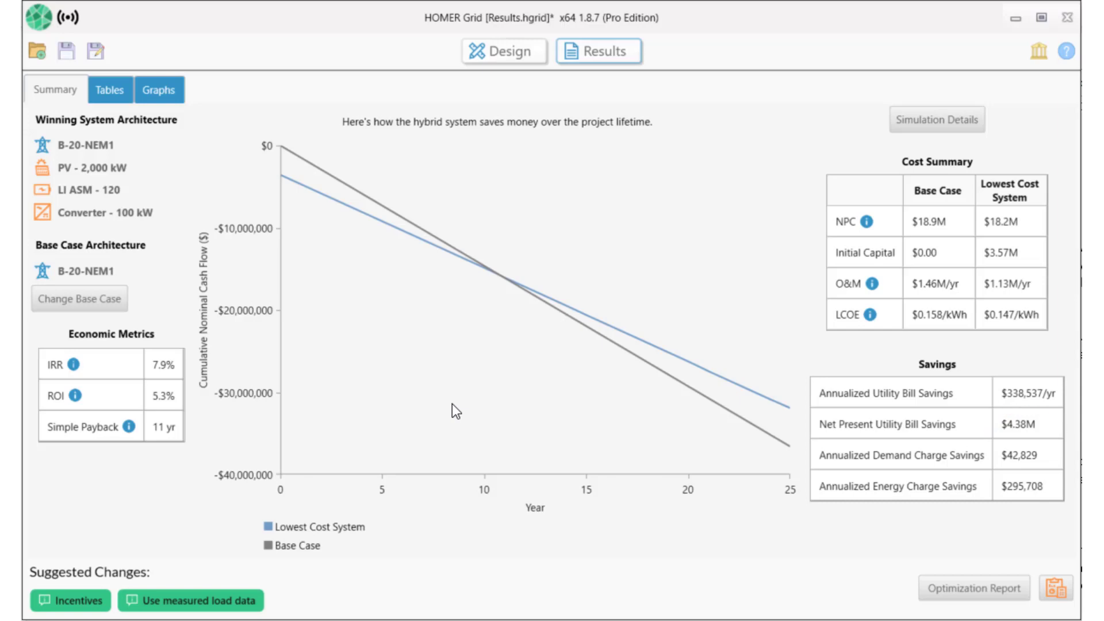
Show the results table, toggle Overall then Categorized, and select the top $0.147 COE system.
click(120, 88)
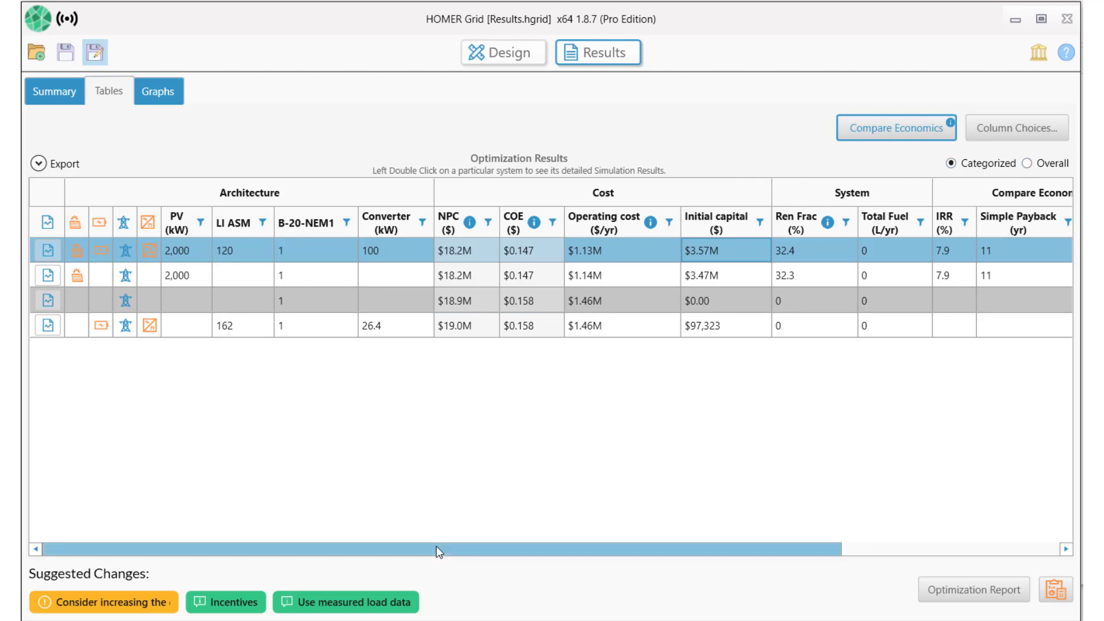
drag(436, 547, 321, 564)
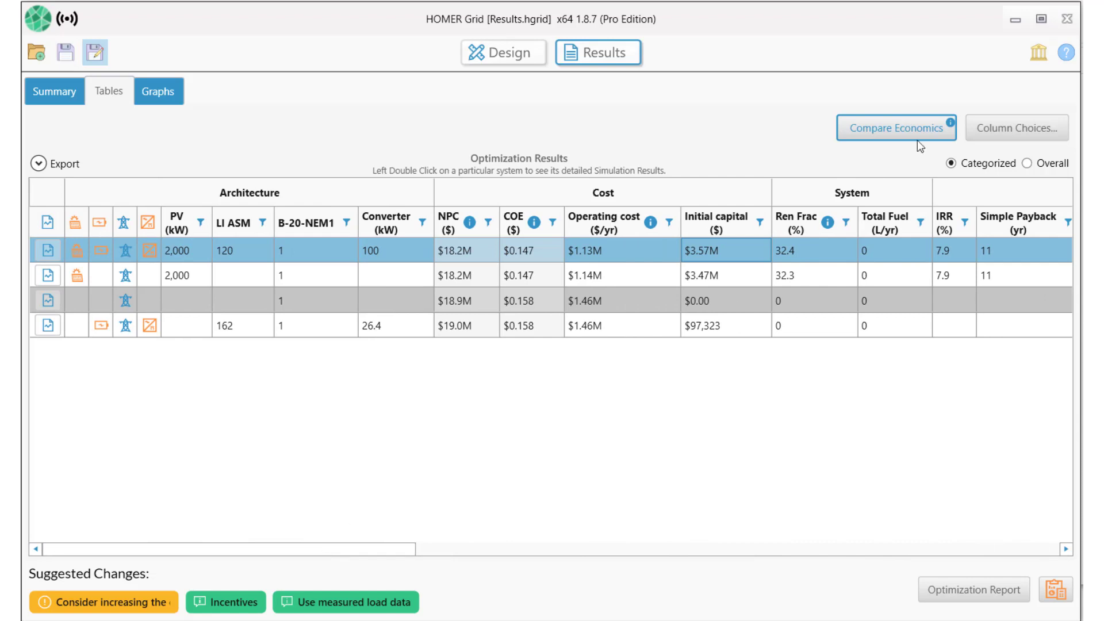
click(1028, 165)
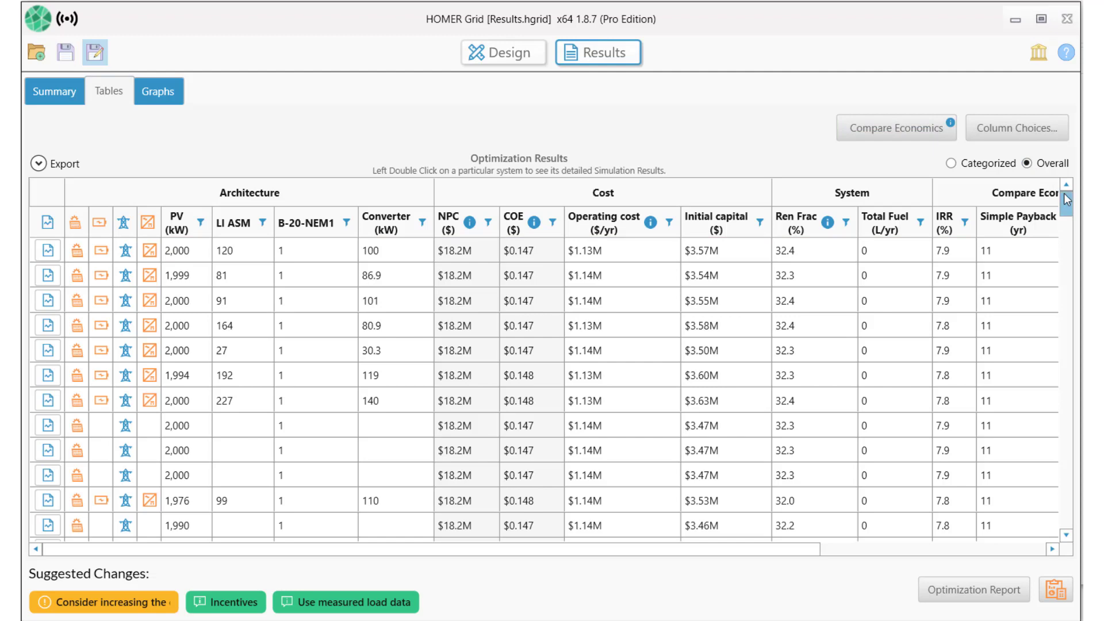
mouse_move(1068, 205)
mouse_down()
mouse_move(1064, 371)
mouse_move(1068, 184)
mouse_up()
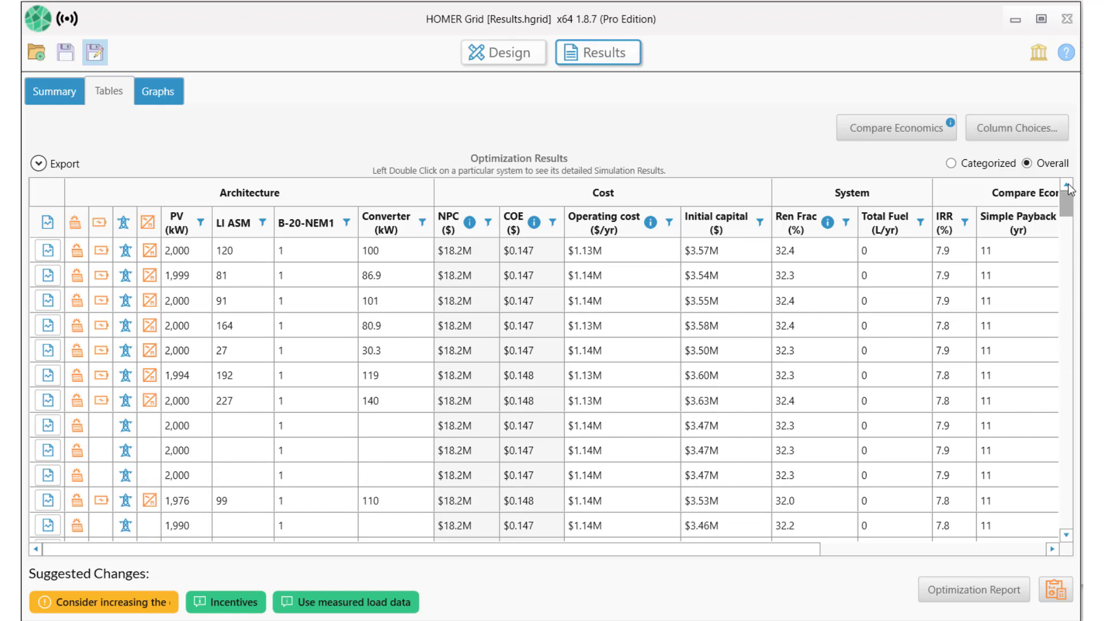
click(952, 163)
click(613, 250)
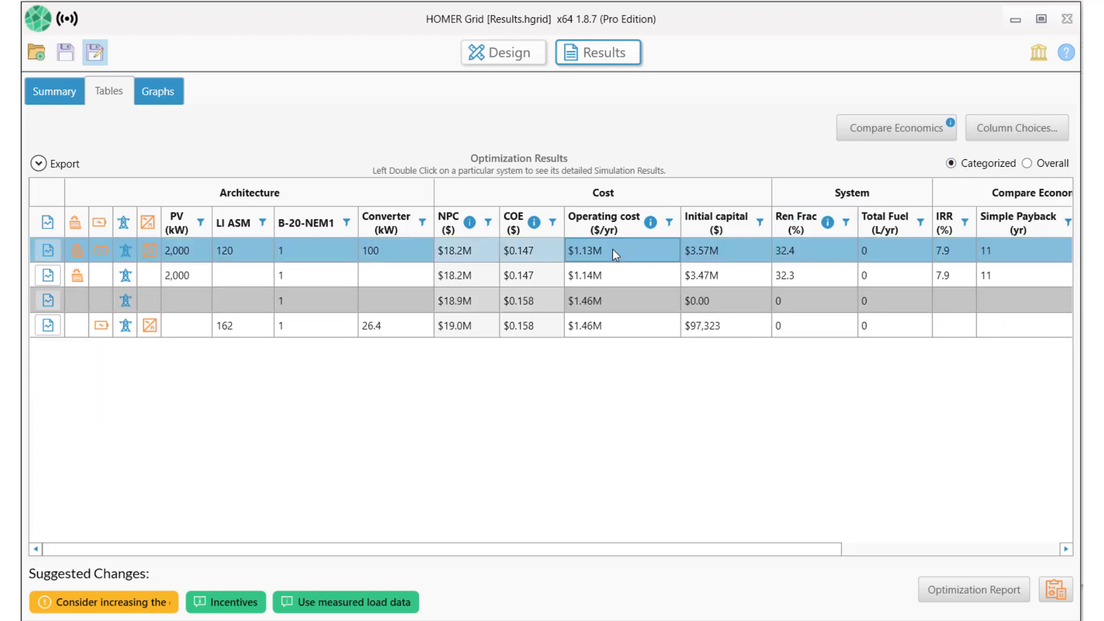
Open the top system's simulation results, check its Electric Vehicles charging, and start a proposal.
double_click(612, 249)
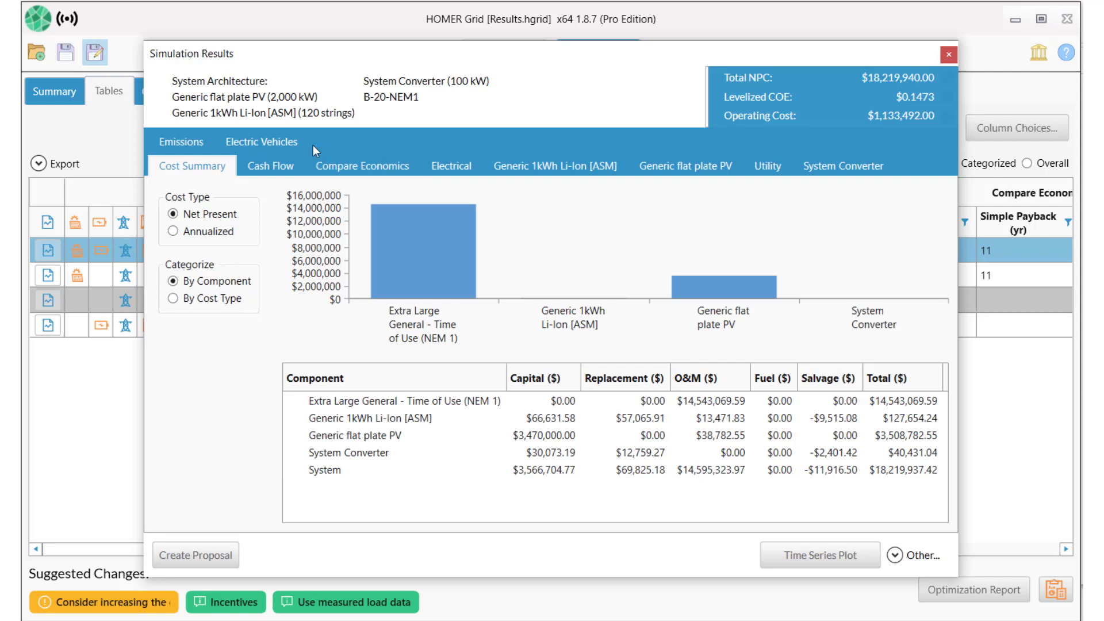
click(279, 143)
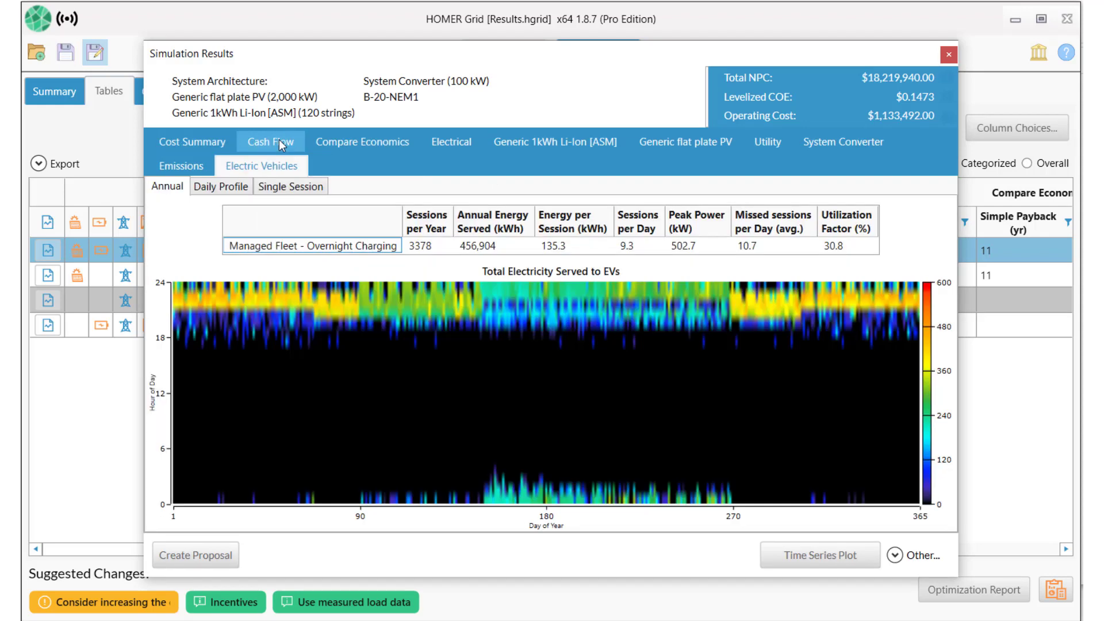
click(195, 556)
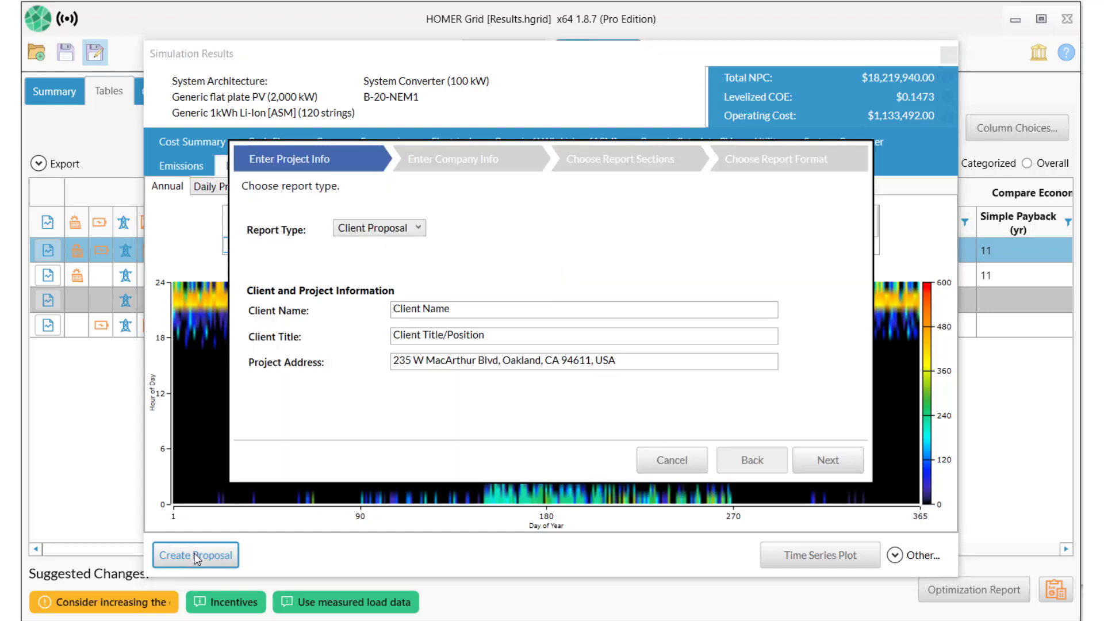
Produce an Engineer Detail report with all sections as a PDF and open it.
click(417, 240)
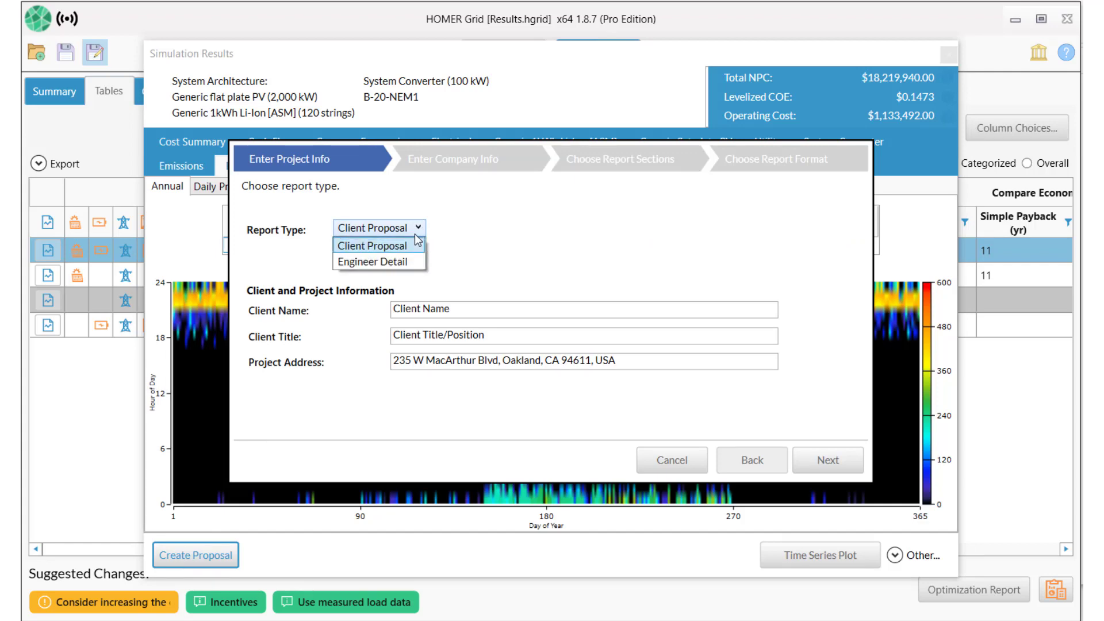
click(393, 263)
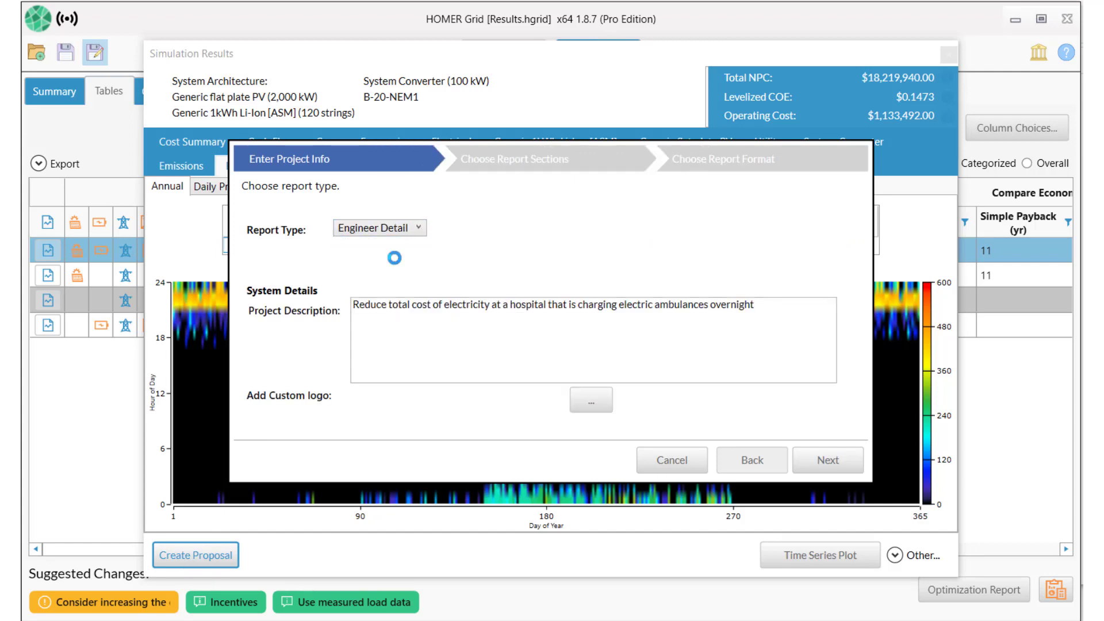
click(837, 463)
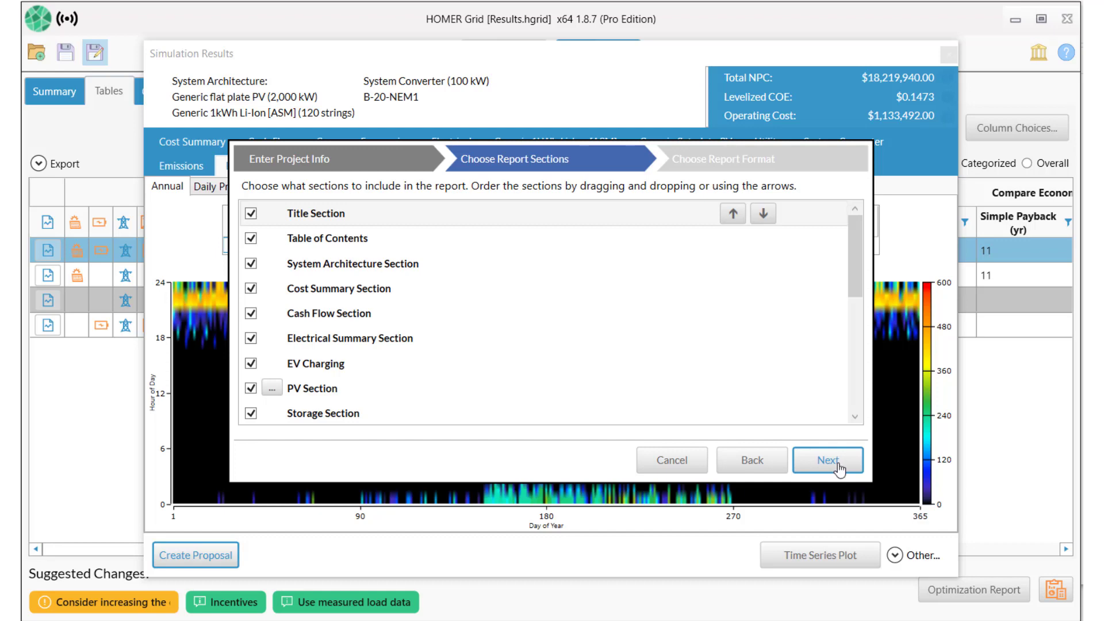
click(838, 467)
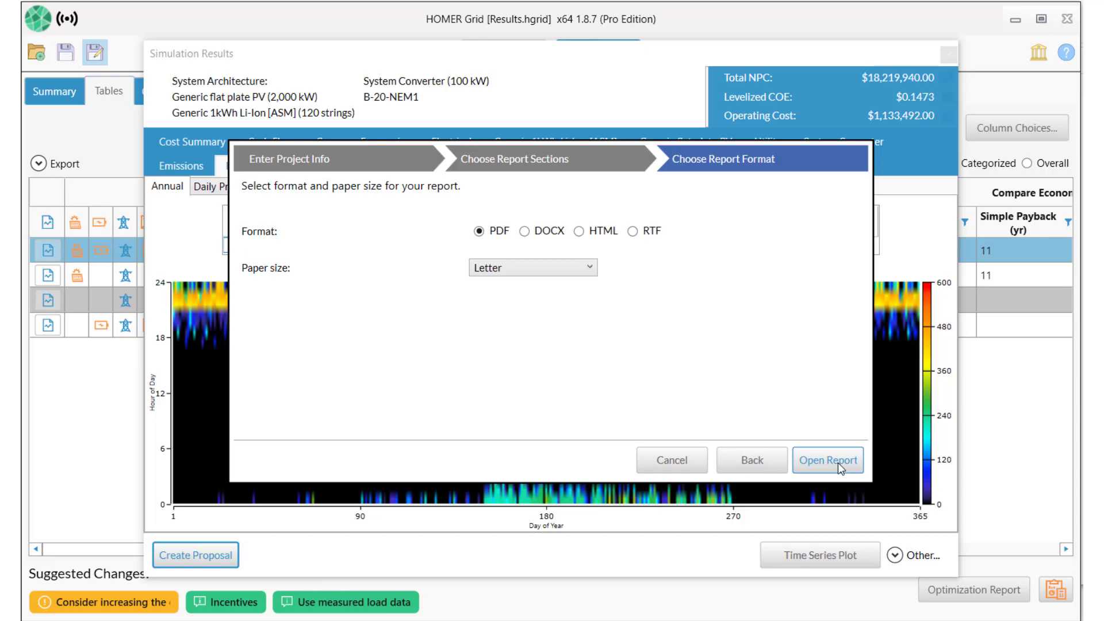
click(838, 462)
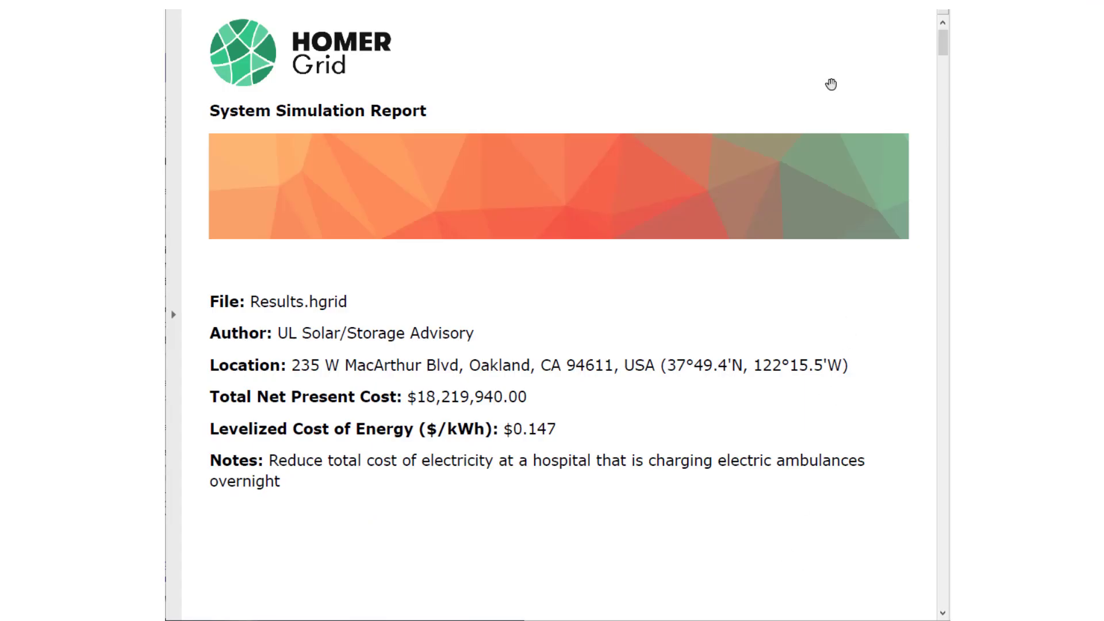
drag(942, 43, 949, 220)
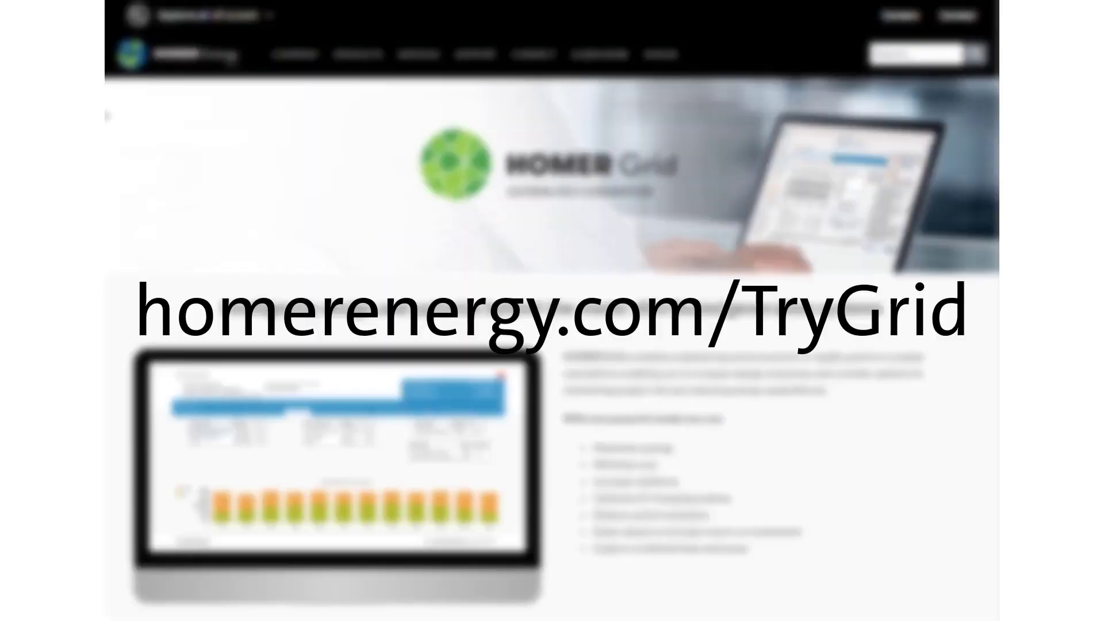